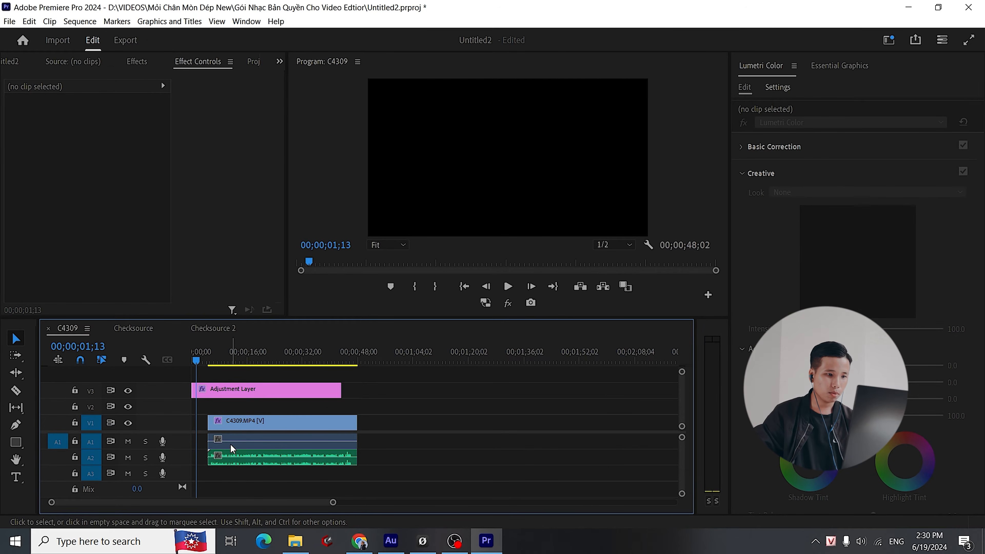
Move the C4309.MP4 video clip and both audio clips beneath it to the start of the sequence.
left_click_drag(381, 413, 246, 471)
left_click_drag(260, 422, 244, 422)
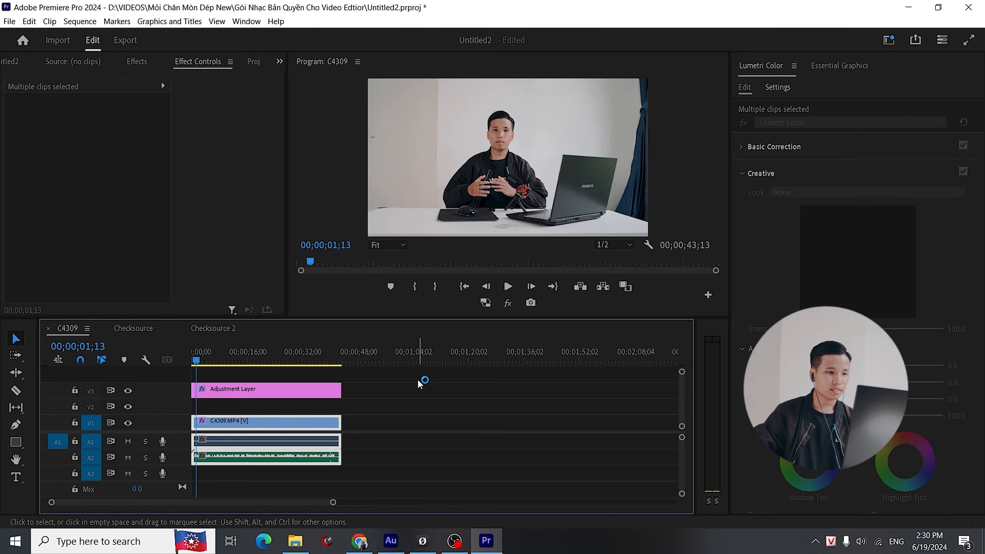
left_click(399, 396)
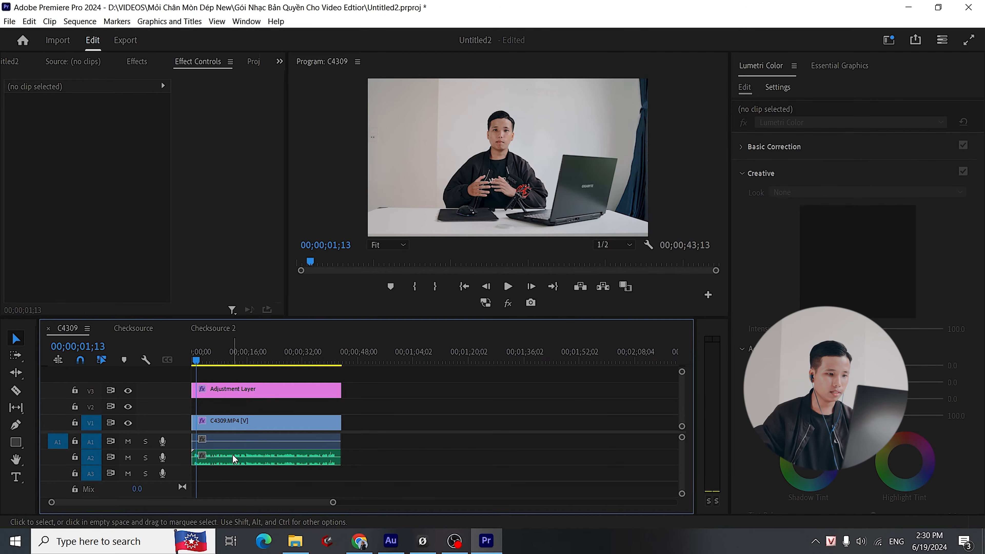
Preview the sequence's opening and open the Intro Audio Extracted_1.wav clip on track A2 for editing in Adobe Audition.
key("space")
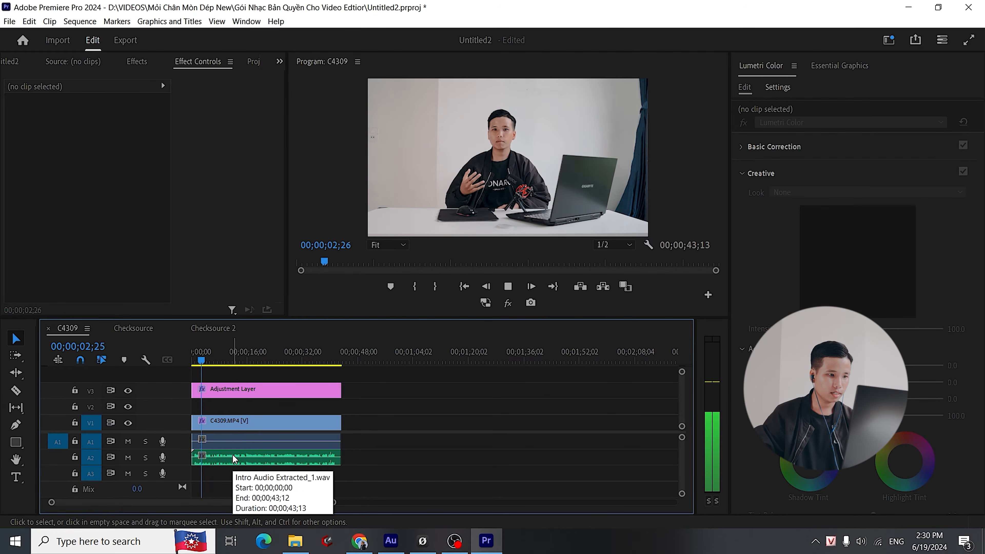
left_click(195, 360)
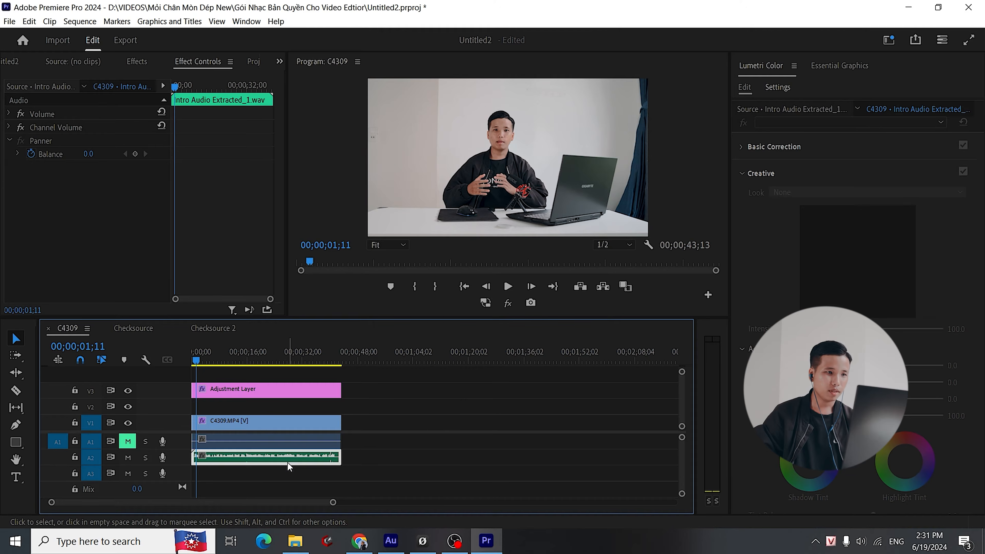
right_click(288, 464)
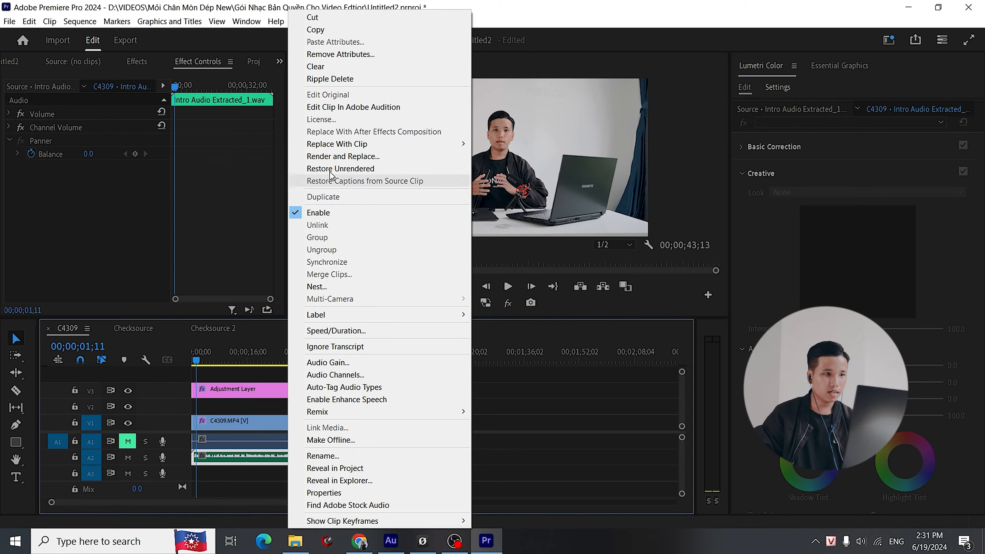
left_click(353, 109)
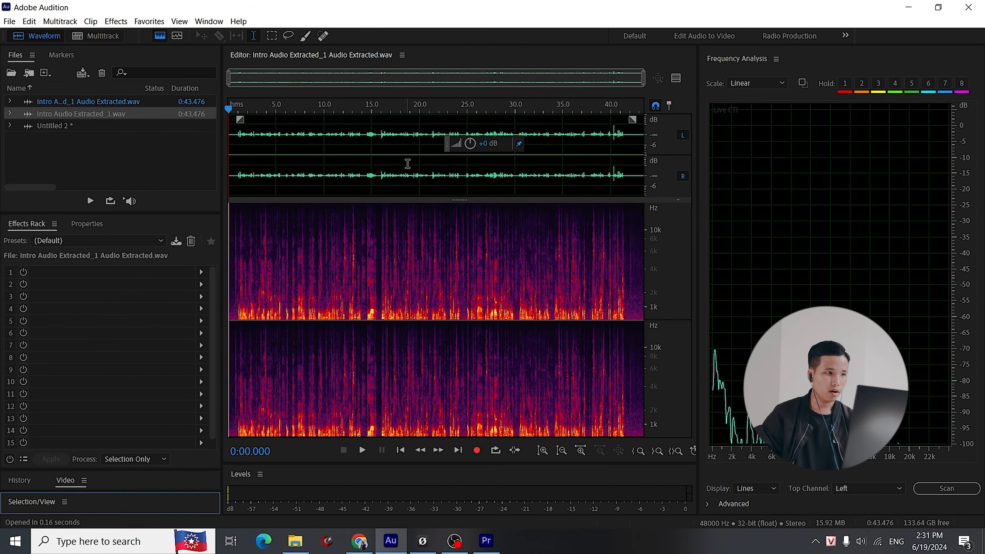
Remove Untitled 2 and the Intro A...d_1 Audio Extracted.wav file from the open files.
left_click(100, 125)
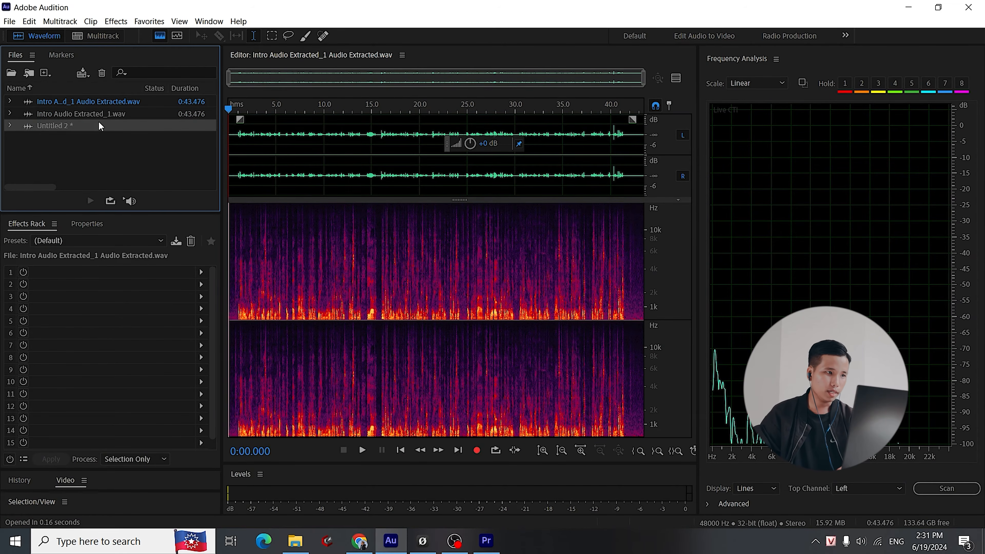
key("Delete")
left_click(511, 291)
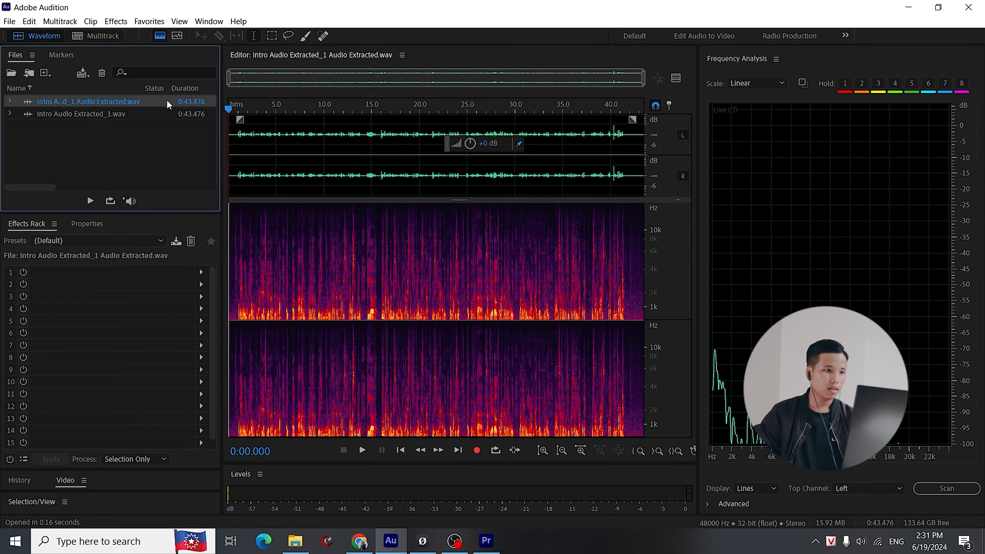
key("Delete")
Listen to the first few seconds of Intro Audio Extracted_1.wav without effects, starting over once.
left_click(235, 110)
key("space")
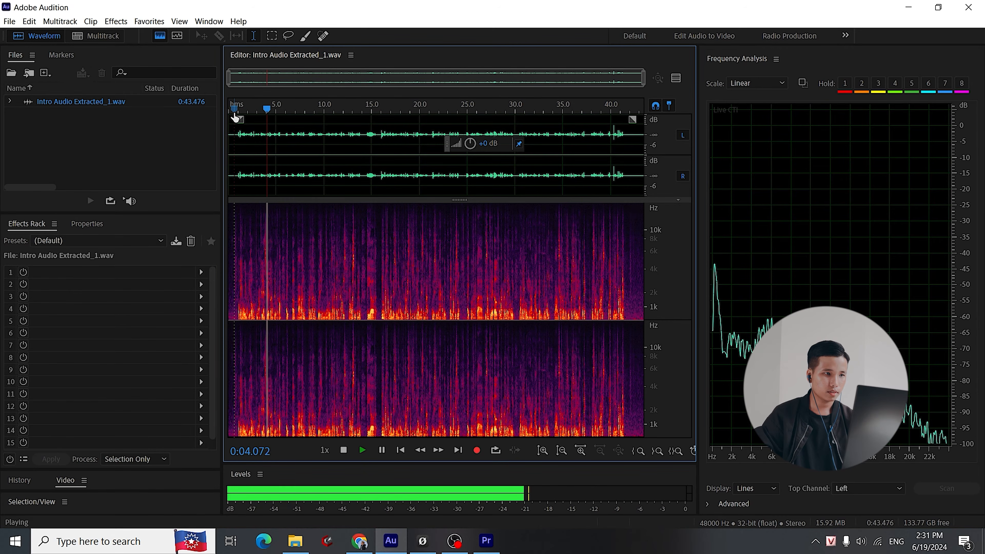
key("space")
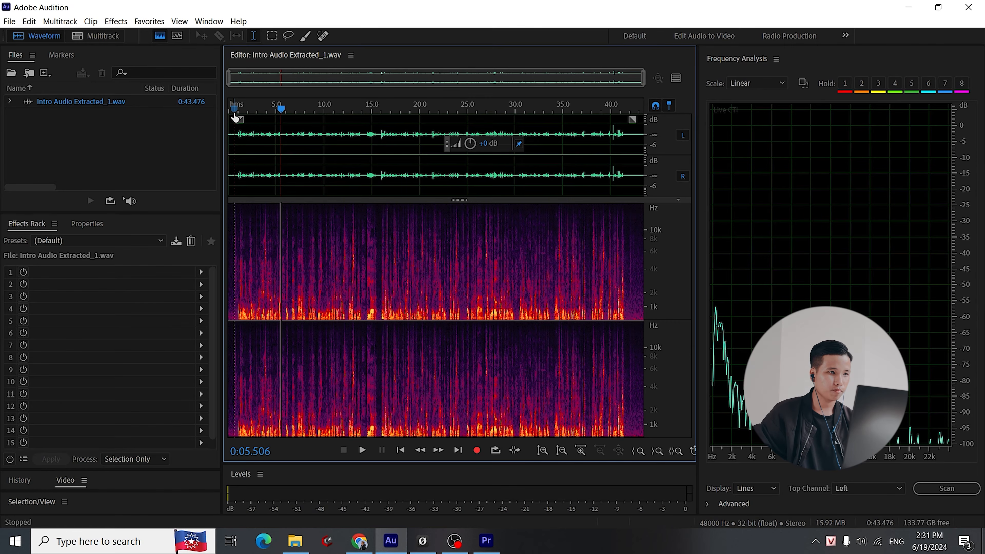
left_click(231, 111)
key("space")
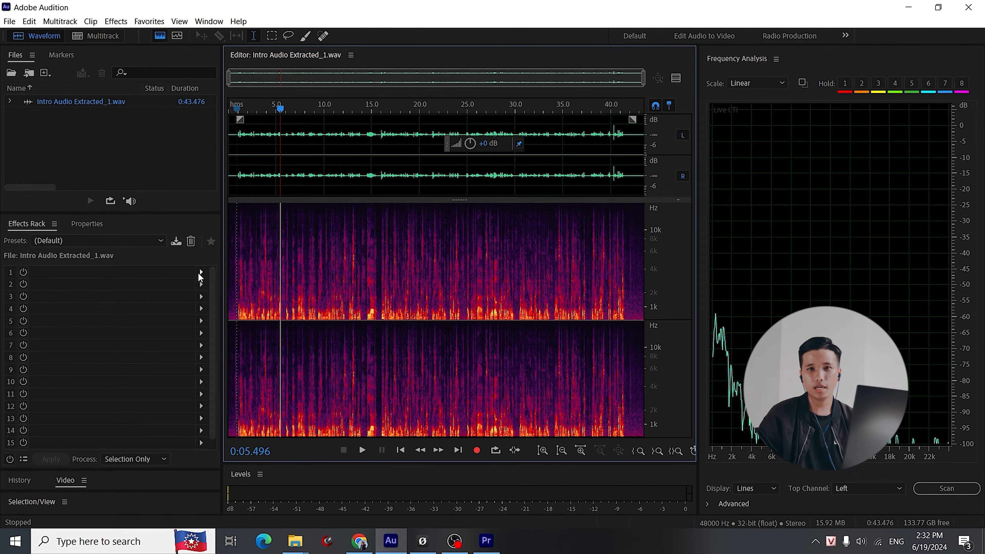
left_click(201, 274)
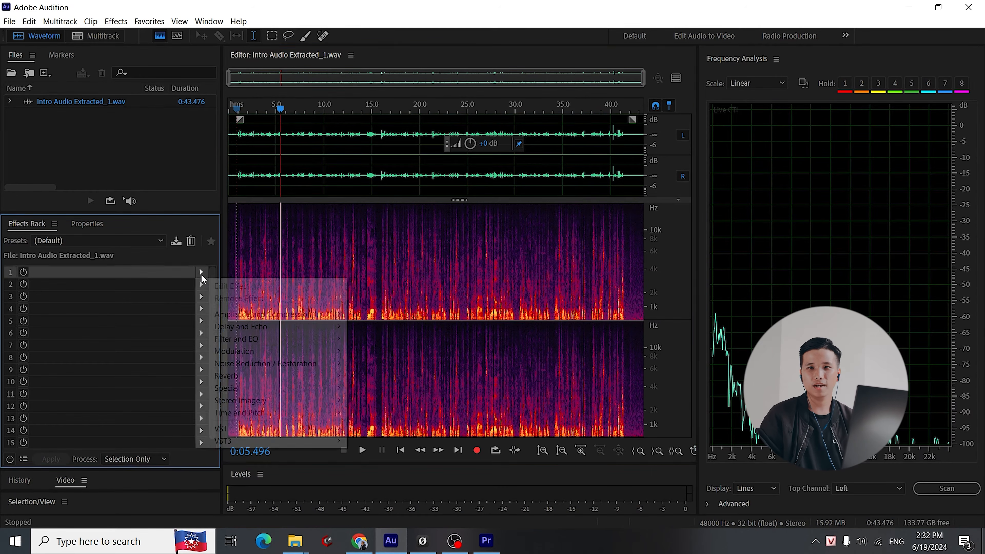
mouse_move(308, 344)
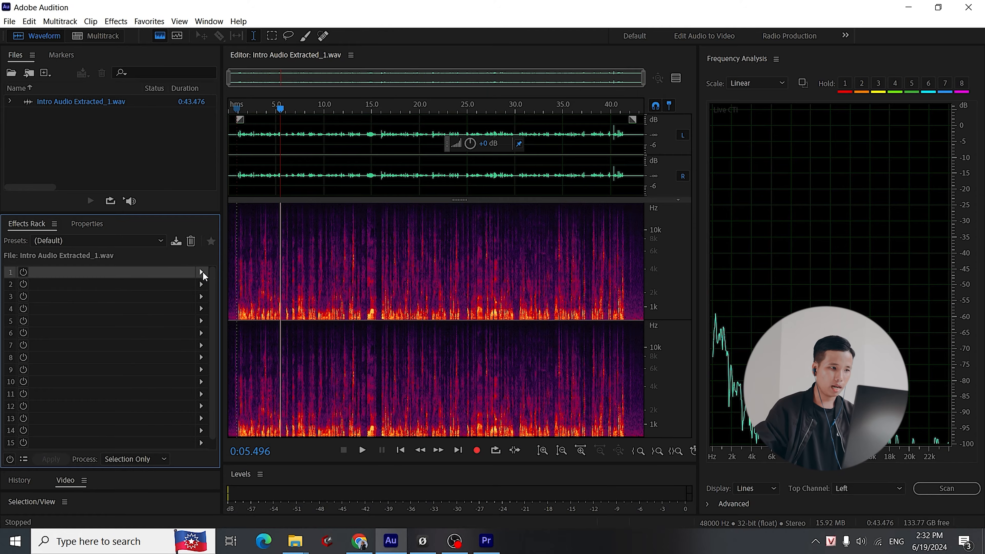
left_click(201, 272)
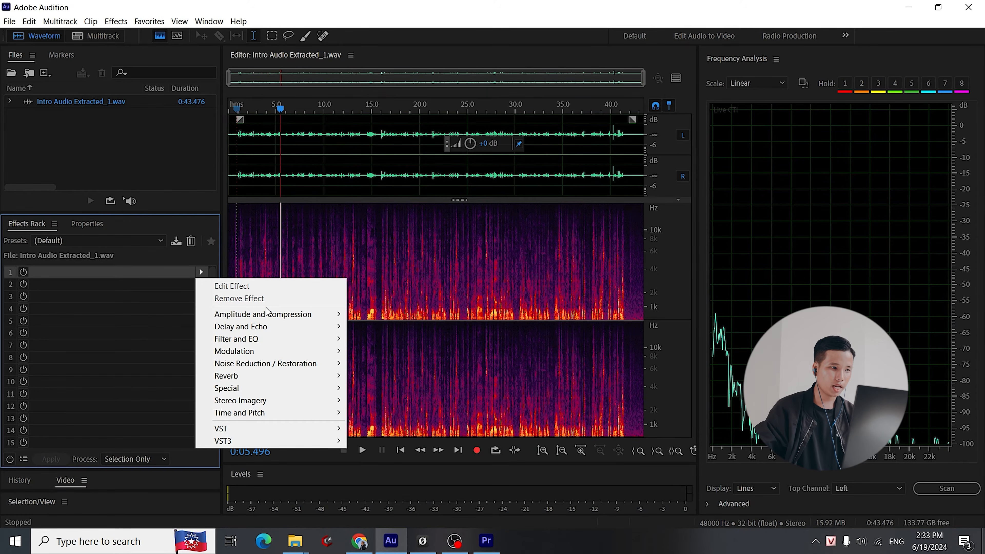
mouse_move(257, 353)
mouse_move(313, 344)
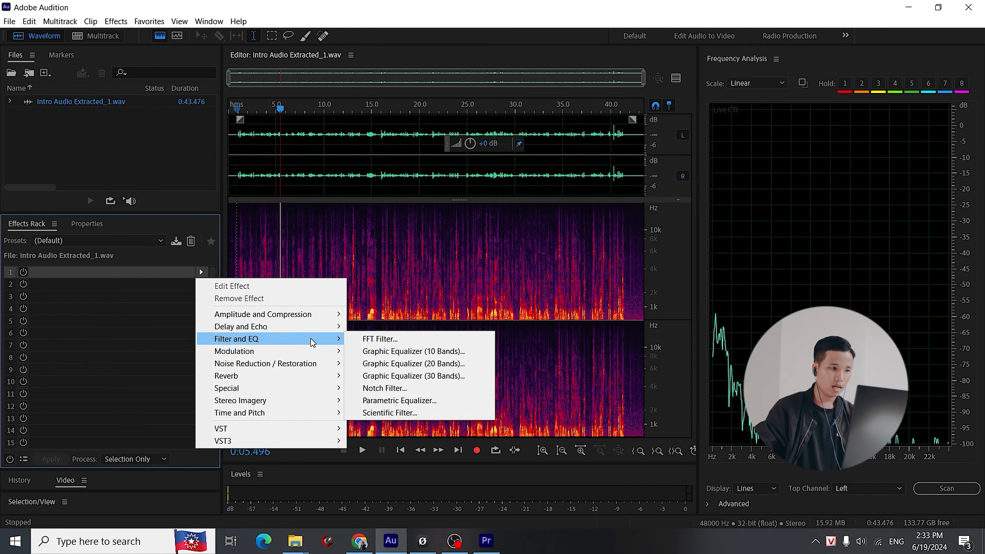
left_click(116, 297)
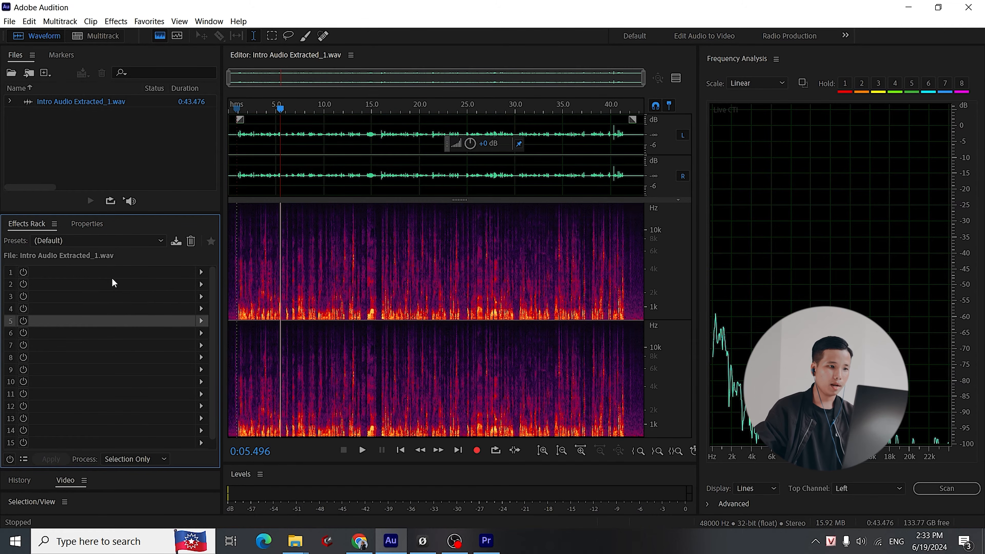
left_click(201, 273)
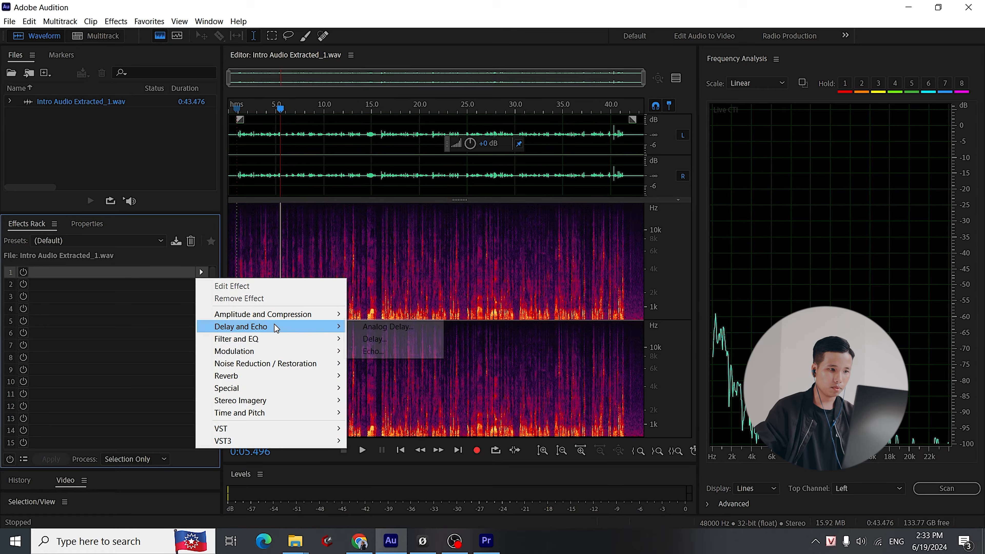
Add a Parametric Equalizer effect to slot 1 of the effects rack.
mouse_move(275, 339)
left_click(198, 274)
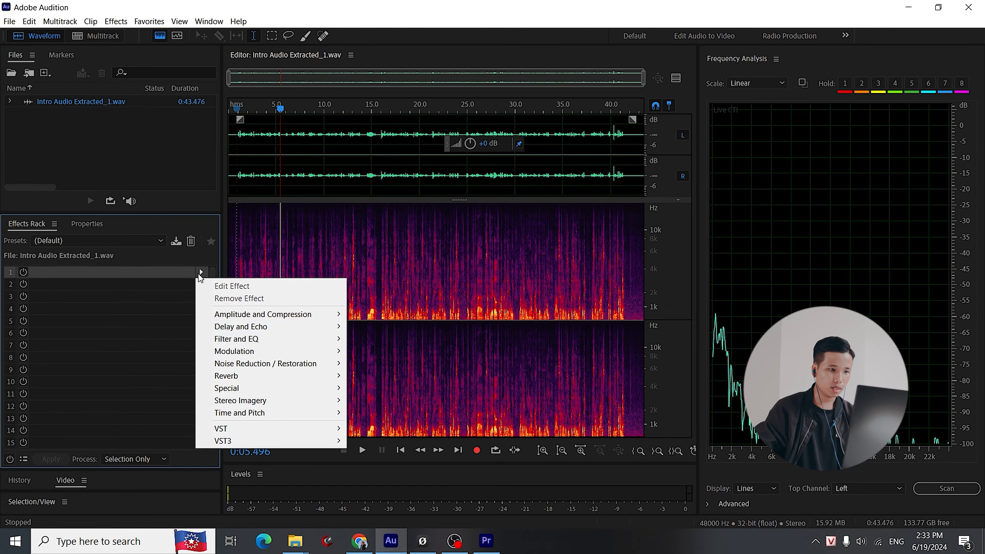
mouse_move(241, 337)
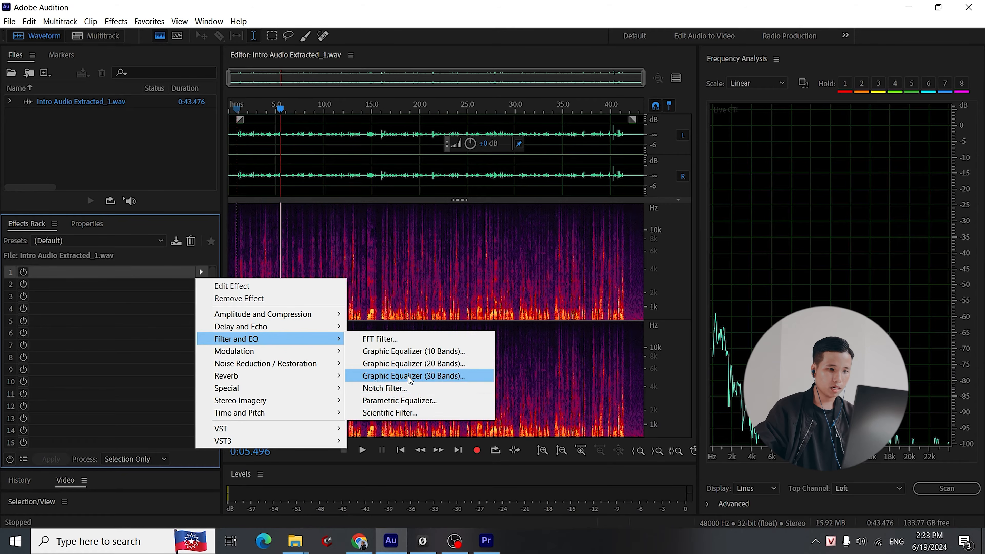
left_click(413, 401)
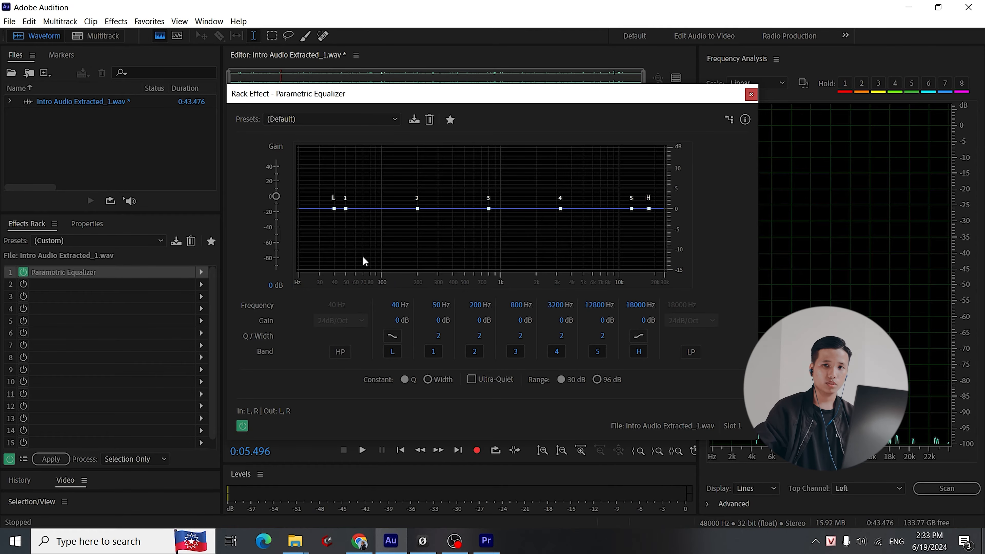
Set the equalizer's high shelf band to 9.2 dB at 14058 Hz and play the beginning of the audio.
left_click_drag(415, 95, 536, 68)
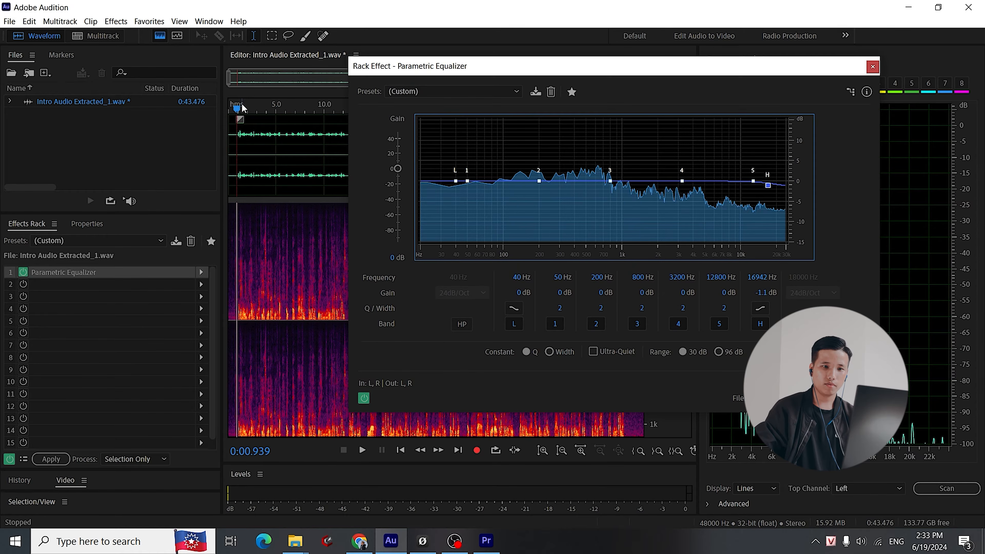
key("space")
left_click_drag(768, 185, 758, 143)
left_click(237, 108)
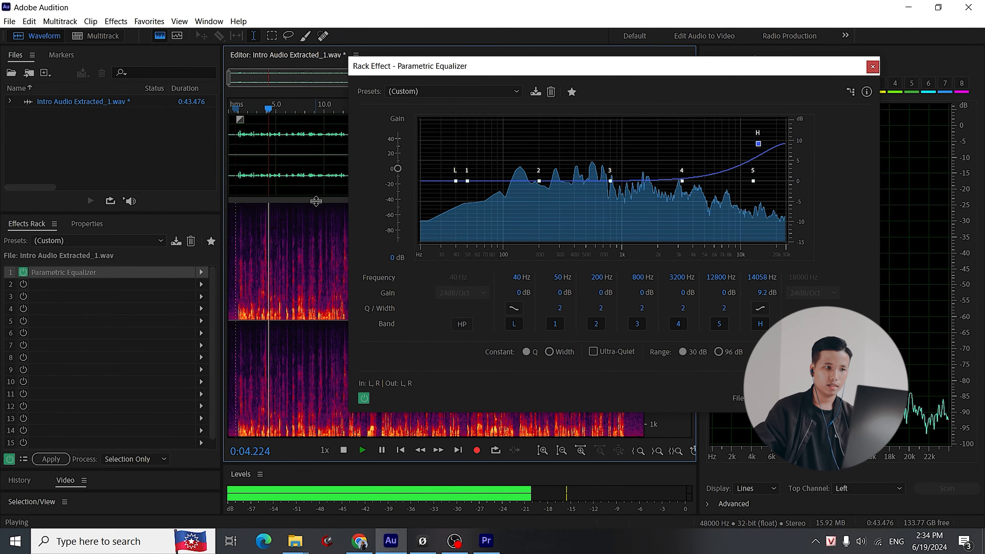
key("space")
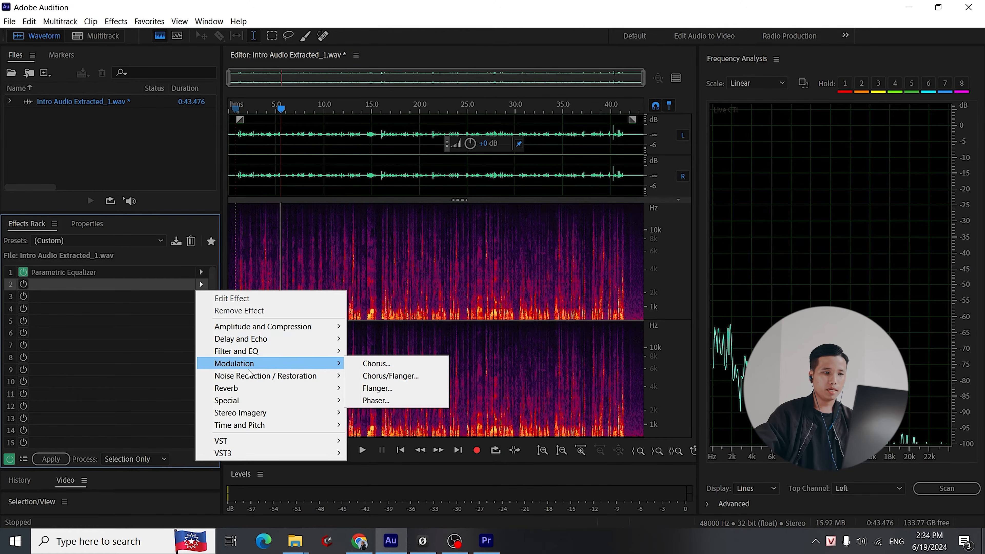
Add the Mastering effect to rack slot 2 with the Make Room For Vocals preset and preview the audio.
mouse_move(249, 404)
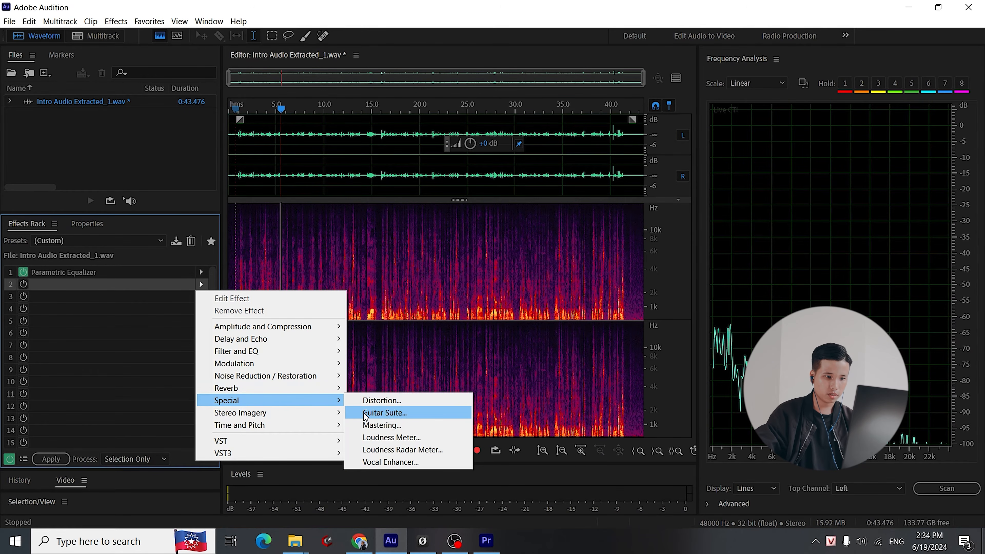
left_click(372, 425)
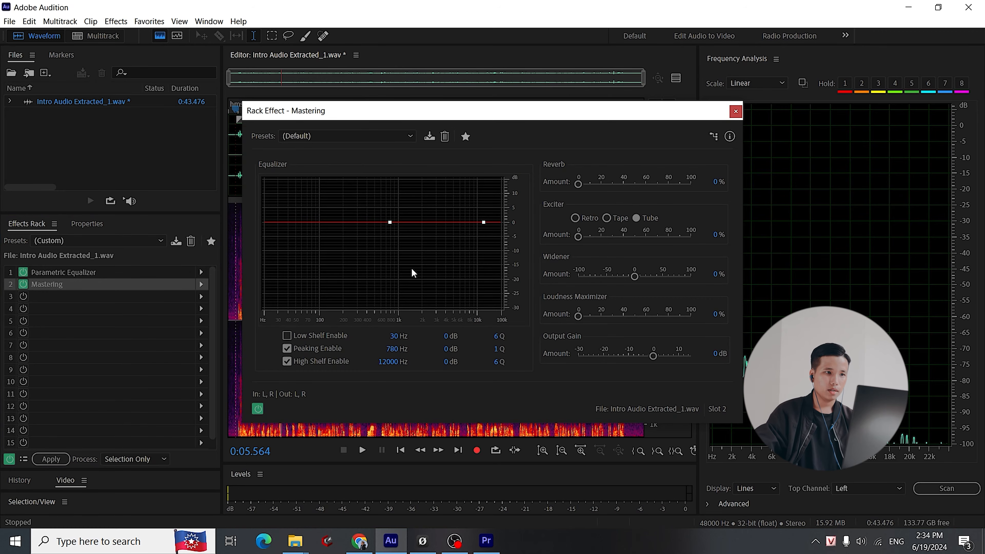
left_click(323, 137)
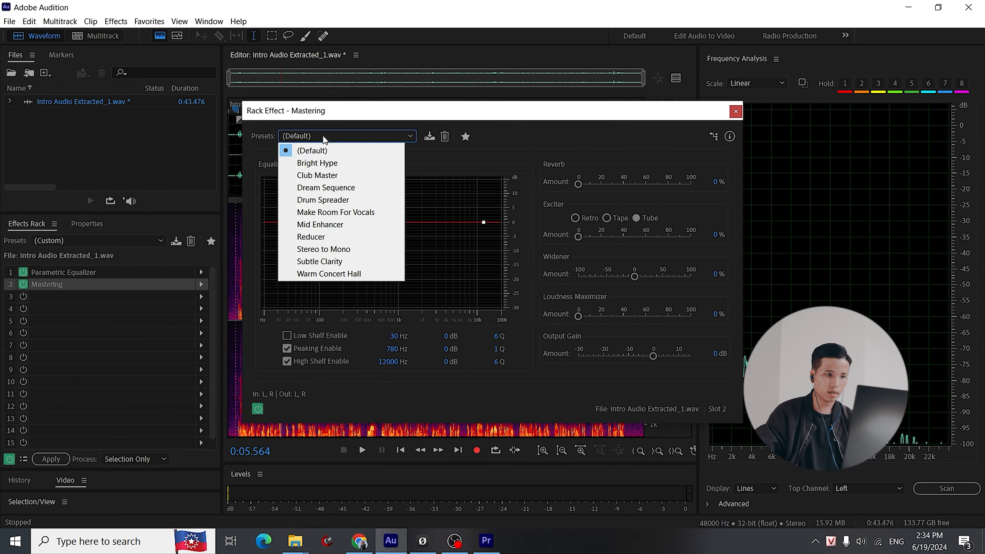
left_click(334, 214)
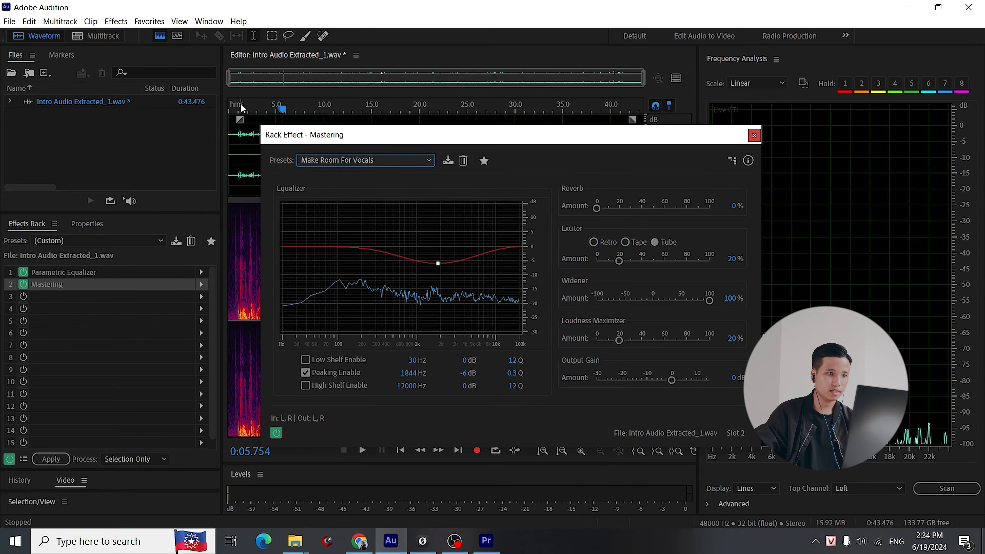
key("space")
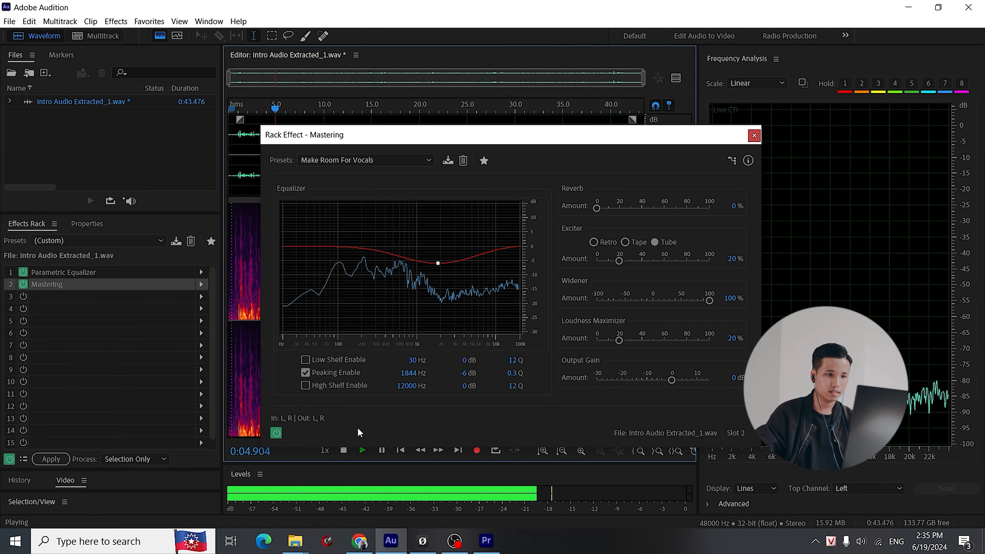
key("space")
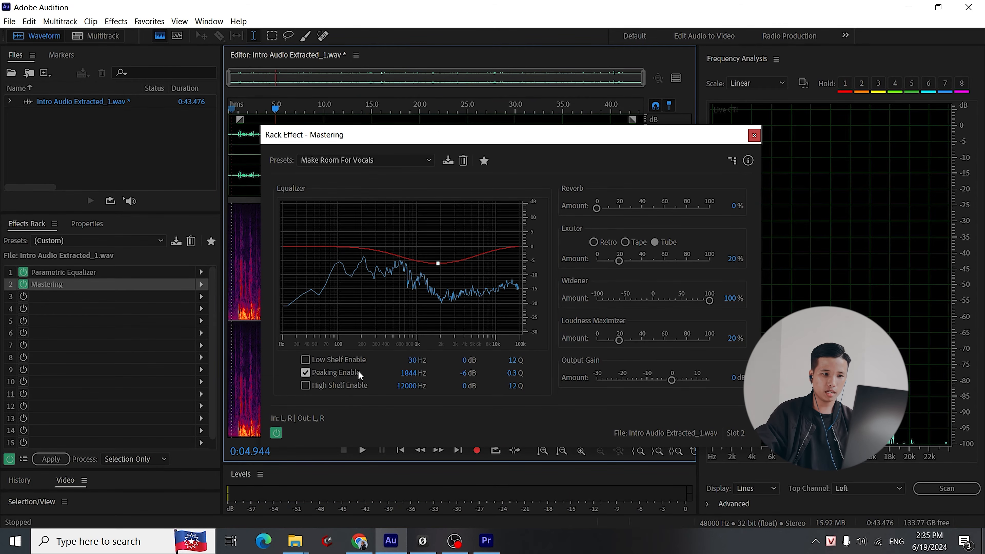
Lower the Mastering effect's peaking gain to -16.3 dB and play the audio from the beginning.
left_click_drag(473, 376, 452, 373)
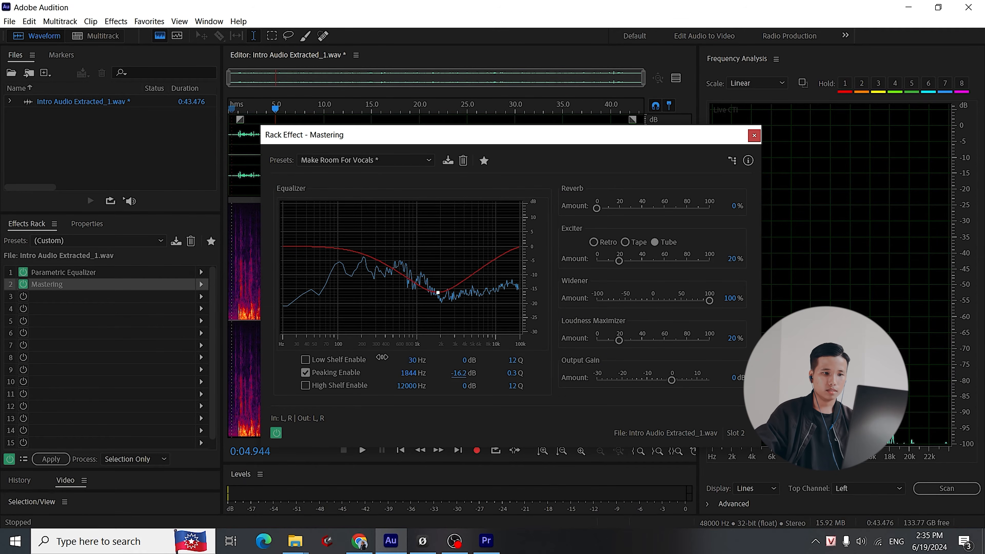
left_click_drag(268, 101, 233, 108)
key("space")
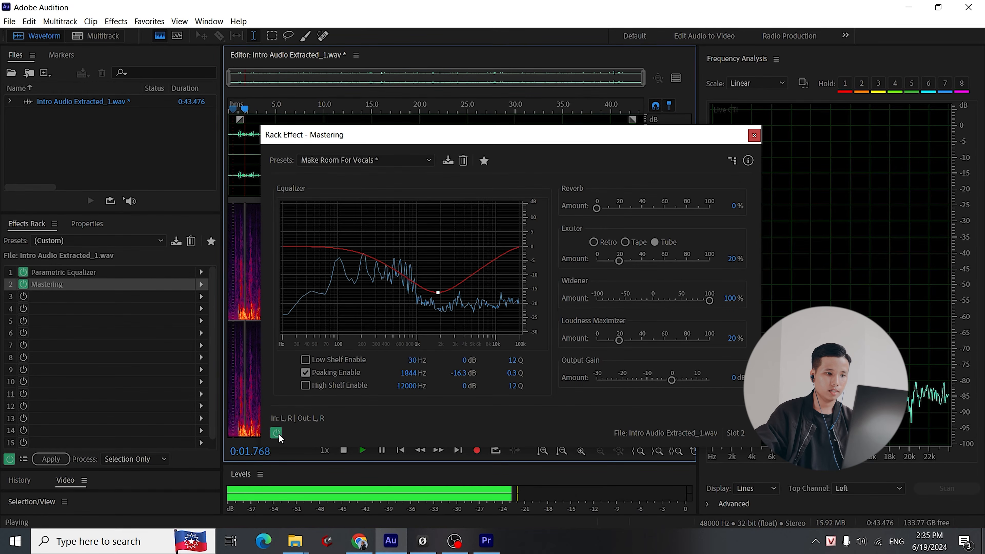
key("space")
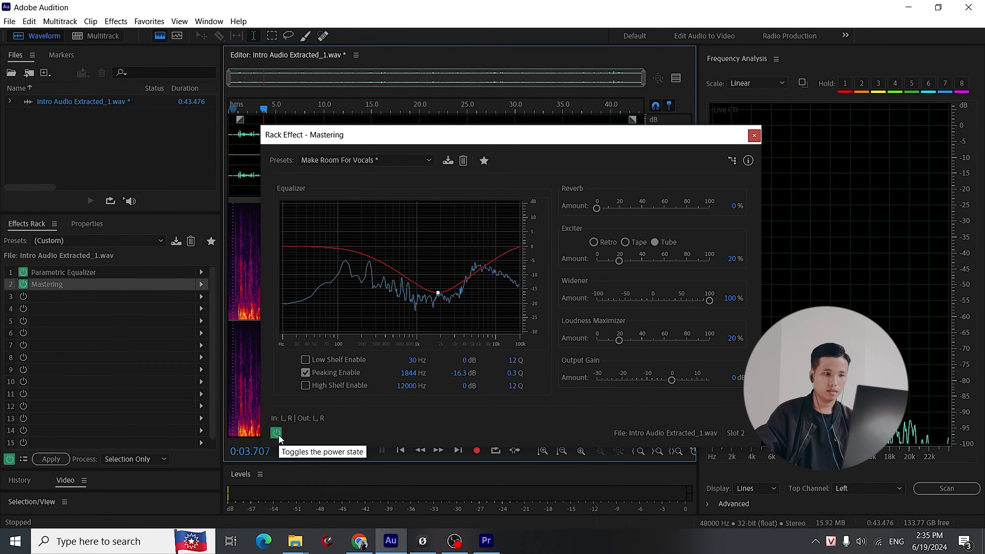
Bypass the Mastering effect, play the audio, and re-enable the effect during playback to compare the sound.
left_click(279, 435)
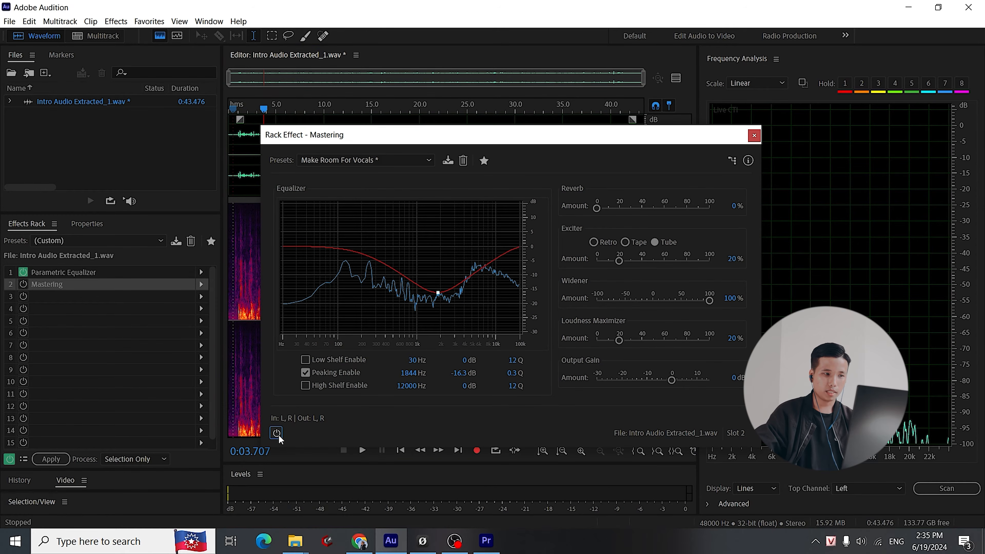
key("space")
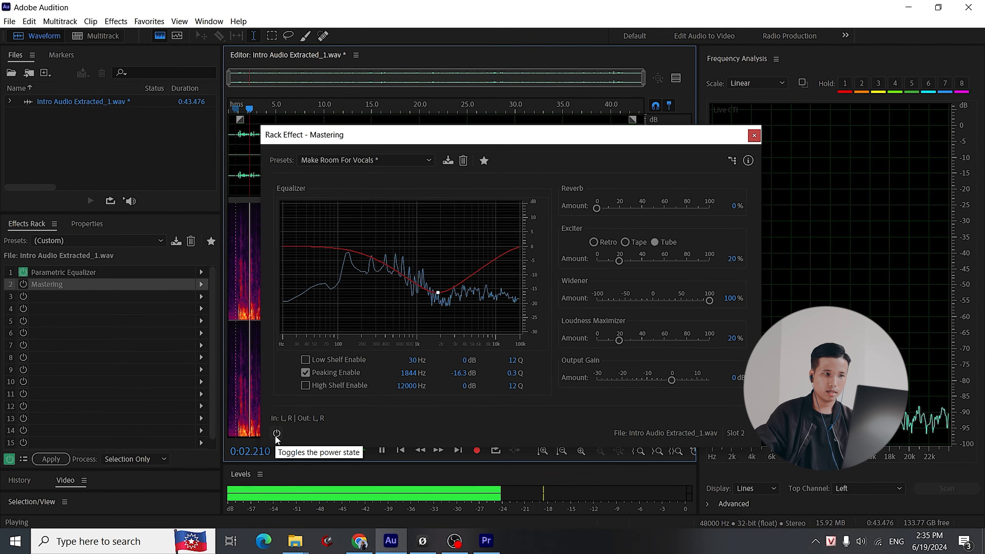
left_click(277, 434)
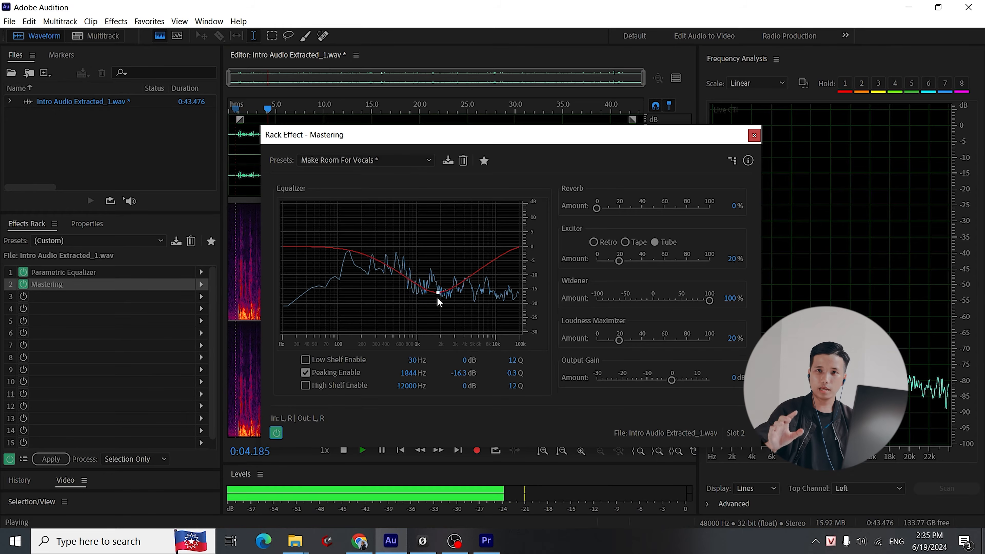
Replay the beginning of the audio to listen to it with the Mastering effect enabled.
key("space")
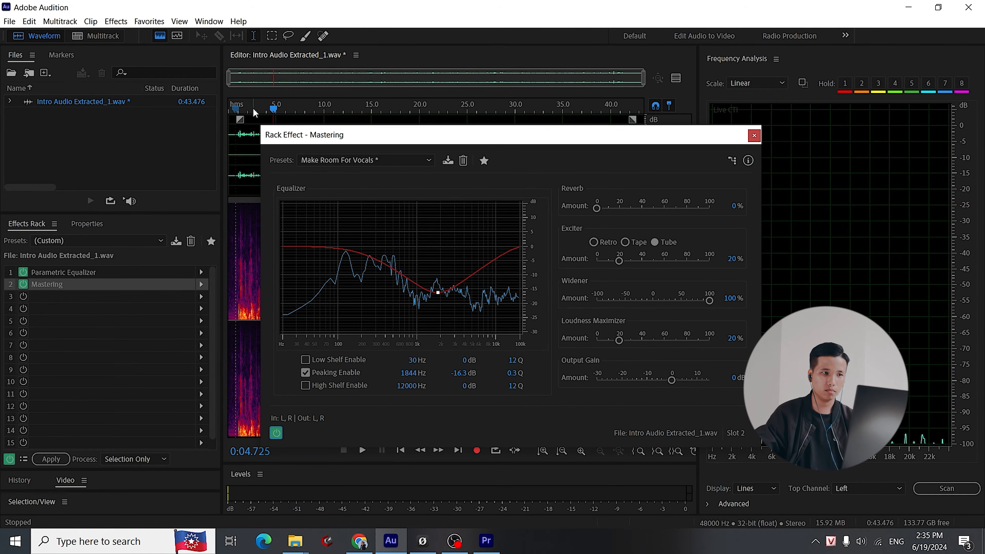
left_click(236, 116)
key("space")
key("space")
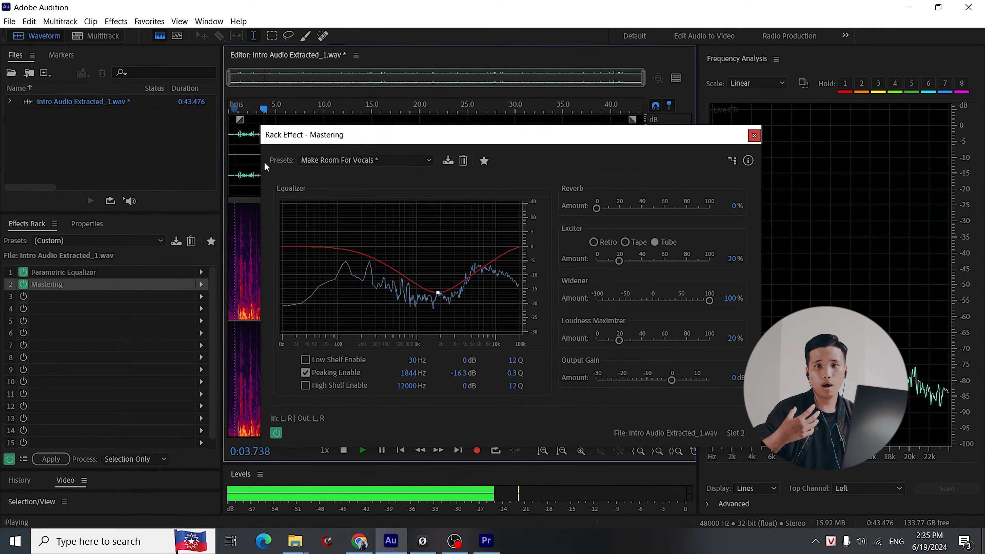
key("space")
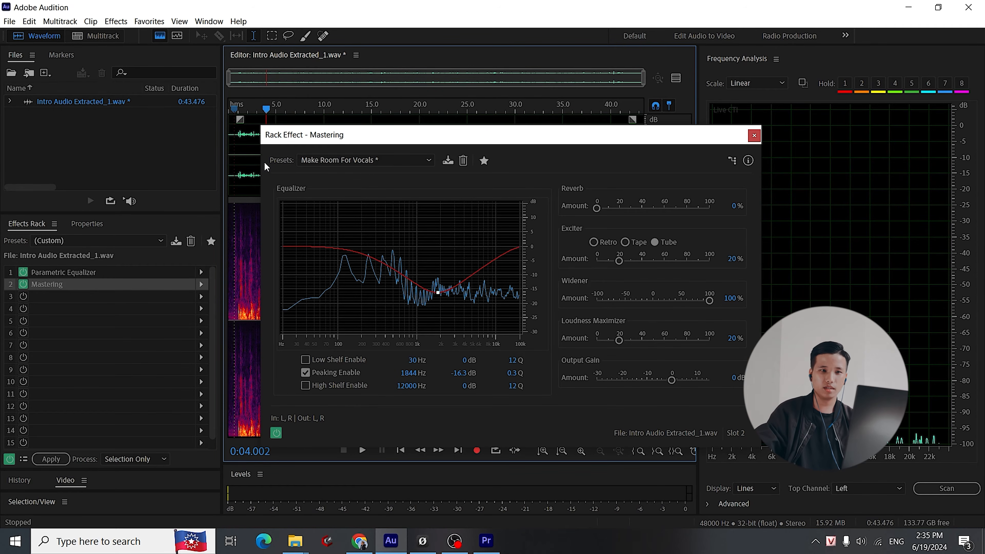
Close the Mastering effect's settings and play the opening seconds of the audio once more.
left_click(754, 136)
left_click_drag(246, 123, 241, 115)
left_click(253, 127)
key("space")
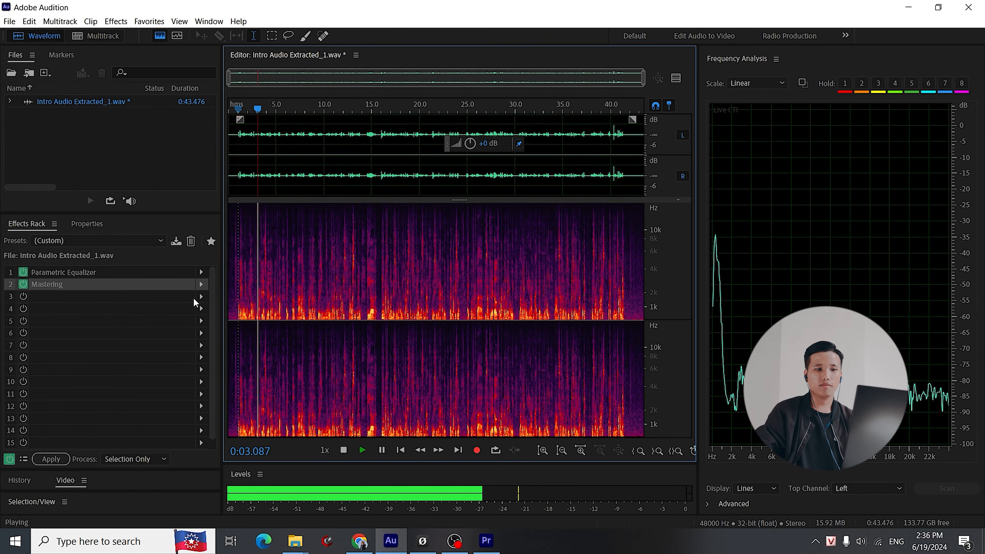
key("space")
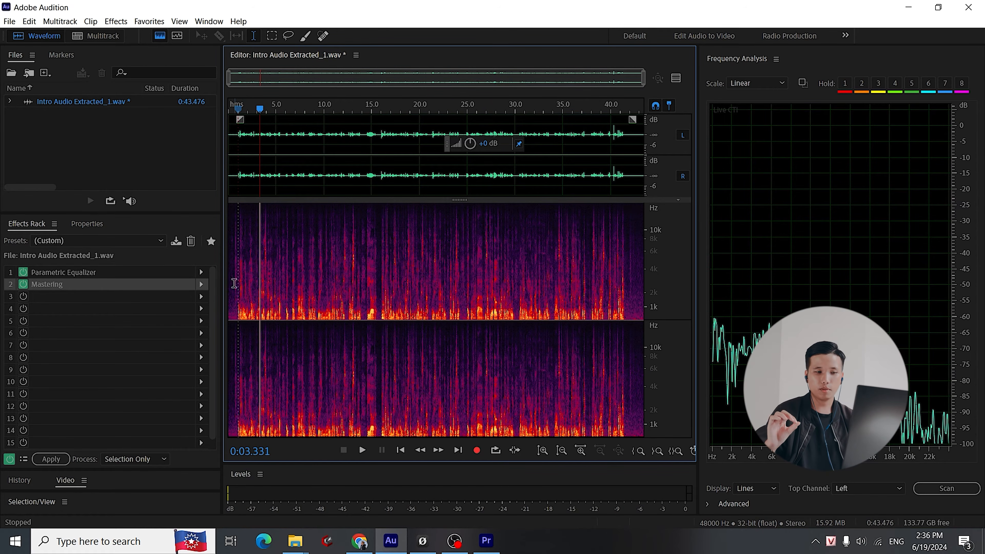
Add the Amplify effect to rack slot 3 and set its linked left and right gain to 13 dB.
left_click(203, 297)
mouse_move(276, 340)
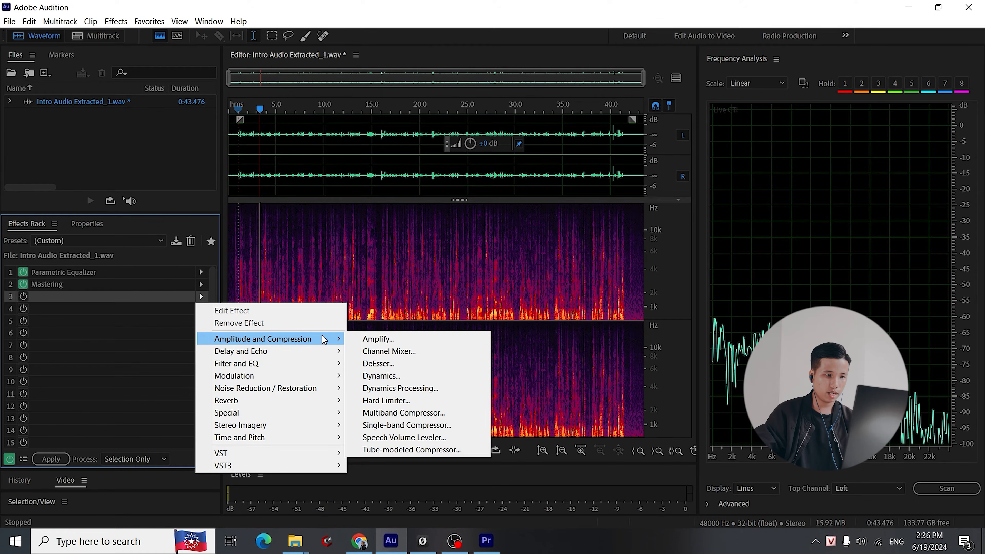
left_click(378, 340)
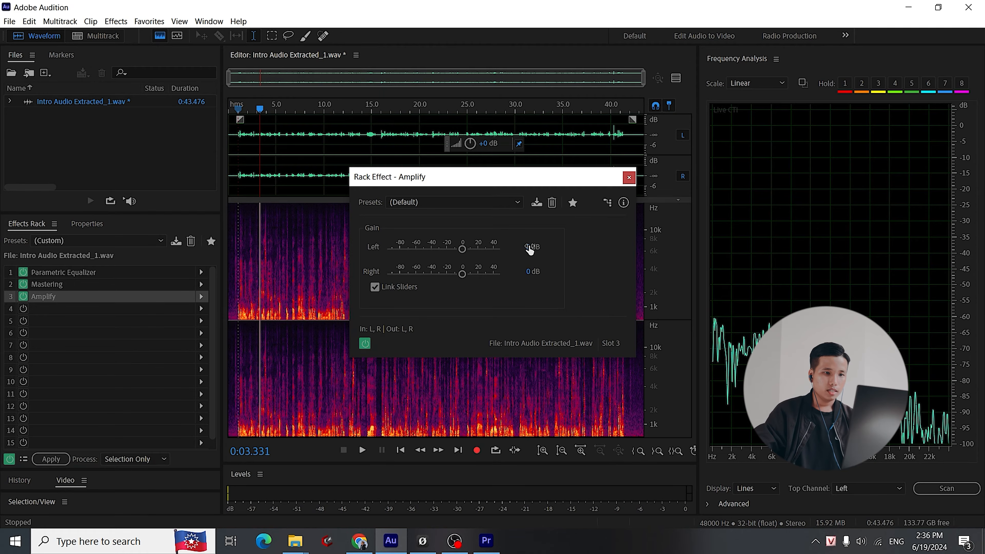
type("13")
key("Return")
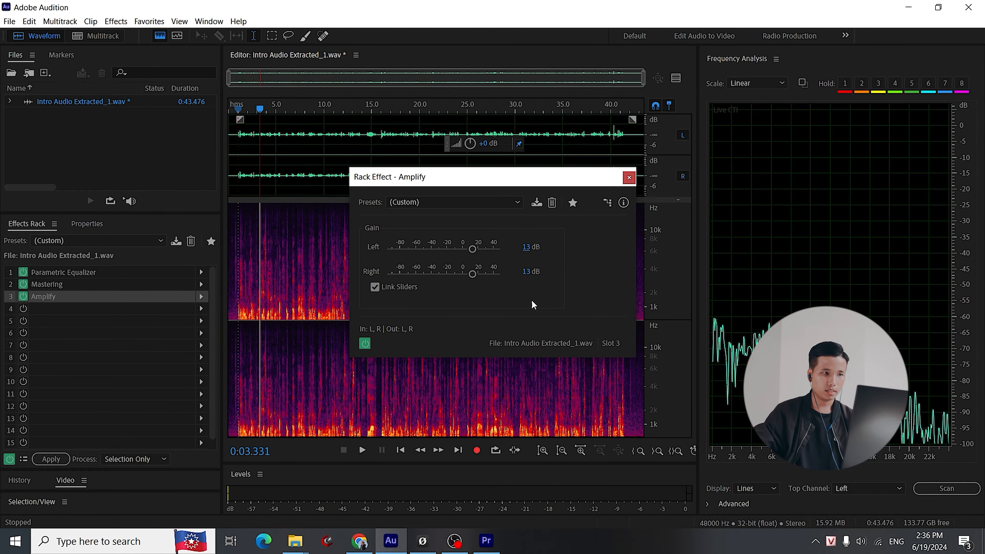
Play the audio from the beginning to check its level with the Amplify effect.
left_click(238, 110)
key("space")
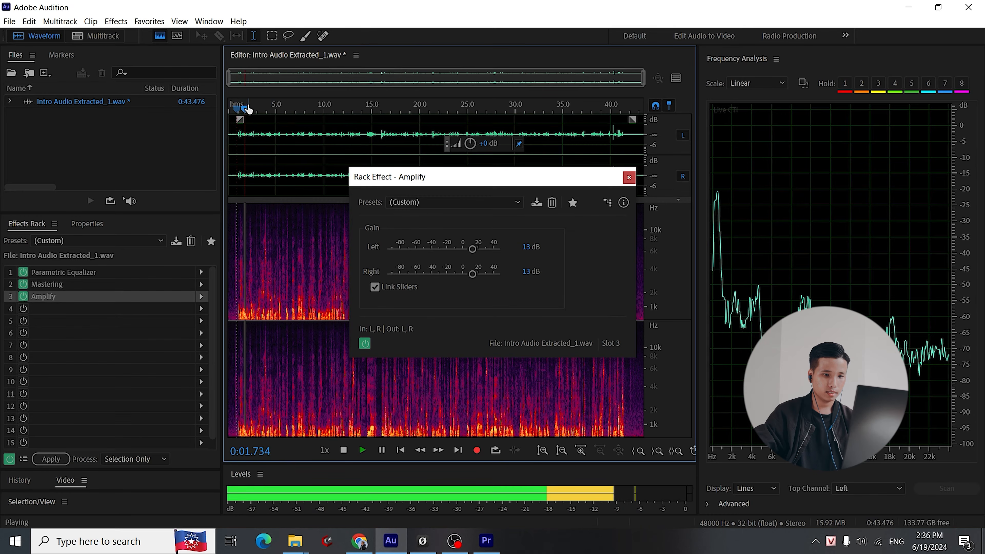
key("space")
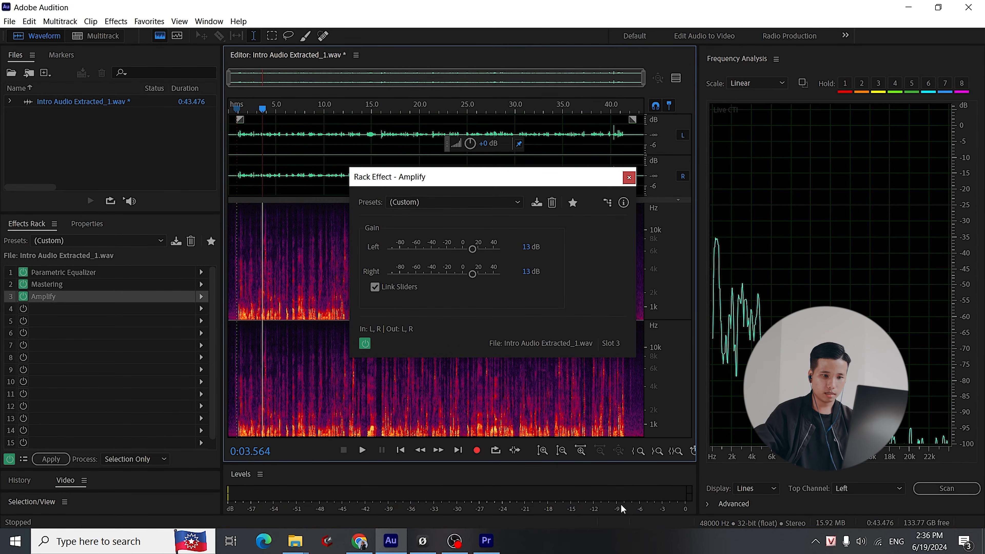
left_click(238, 108)
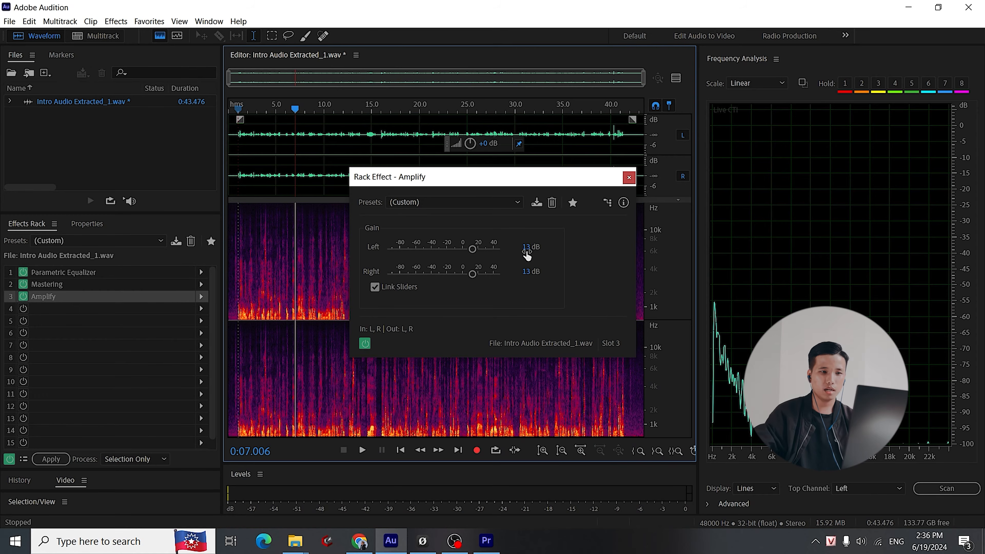
Set the Amplify gain to 16 dB on both channels, preview the audio from the beginning, and close the effect settings.
left_click(526, 247)
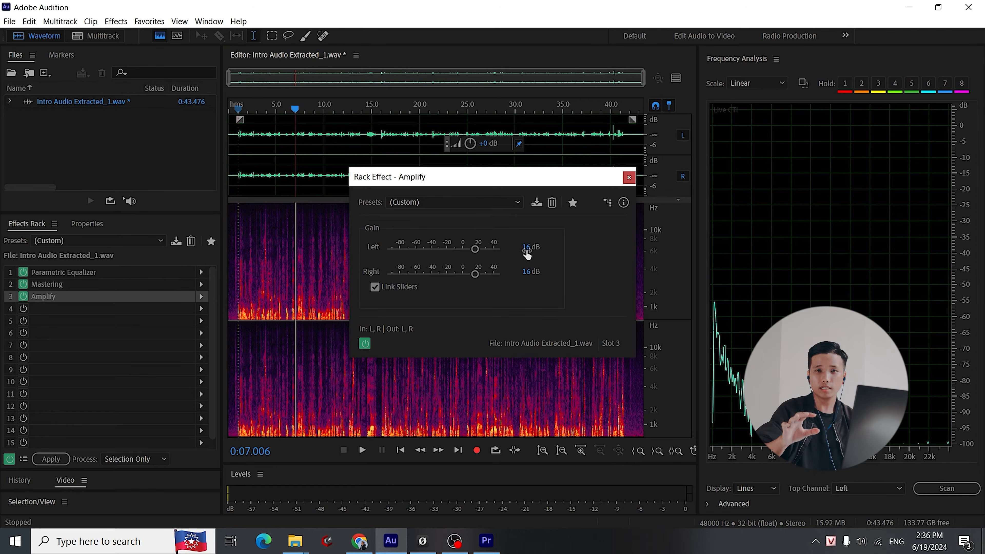
left_click_drag(241, 107, 235, 109)
key("space")
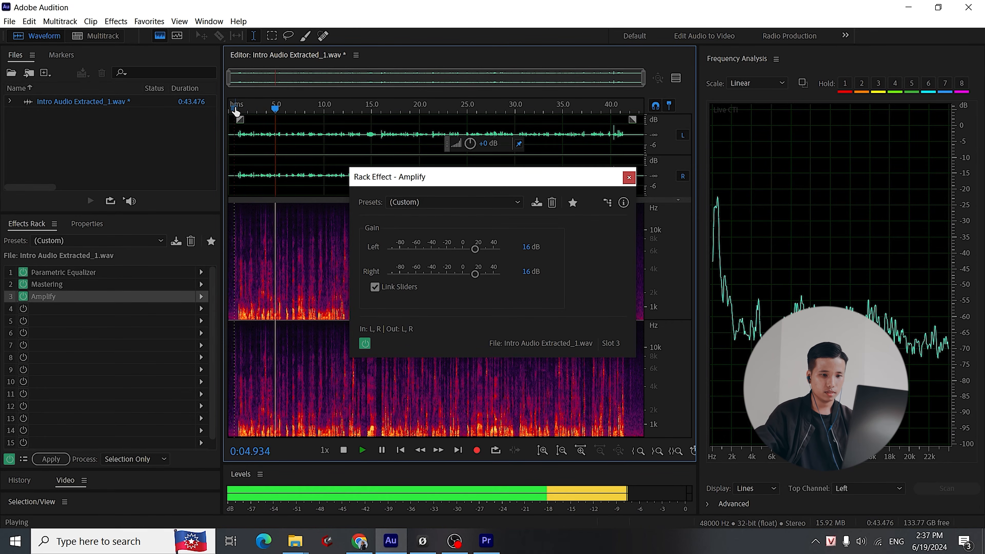
key("space")
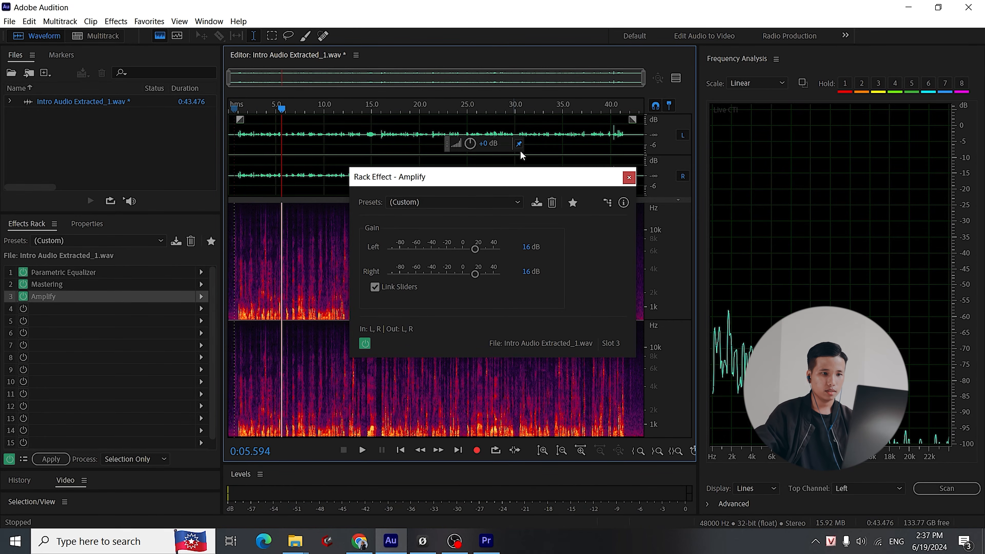
left_click(630, 178)
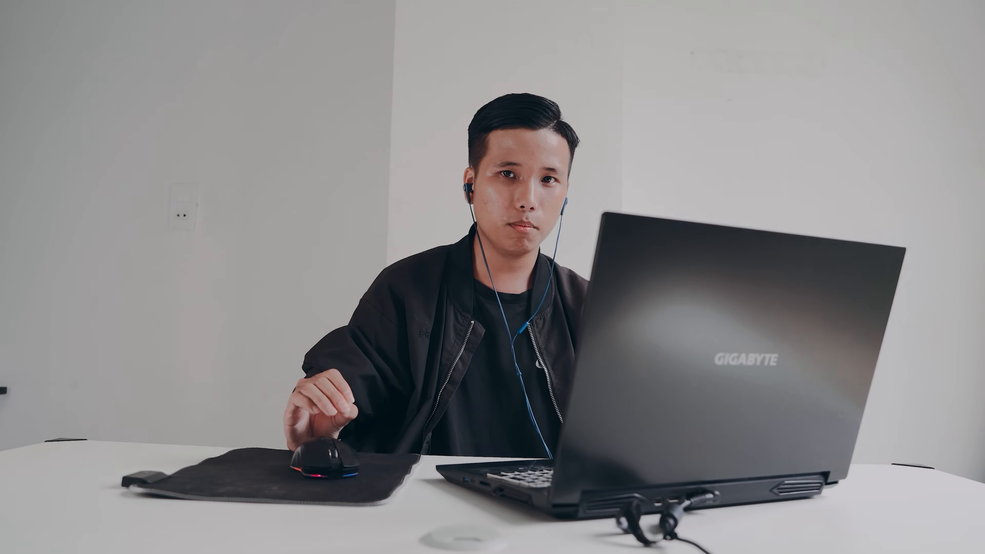
Add the DeNoise effect to rack slot 4 with the amount at 6% and preview the audio from the beginning.
left_click(202, 309)
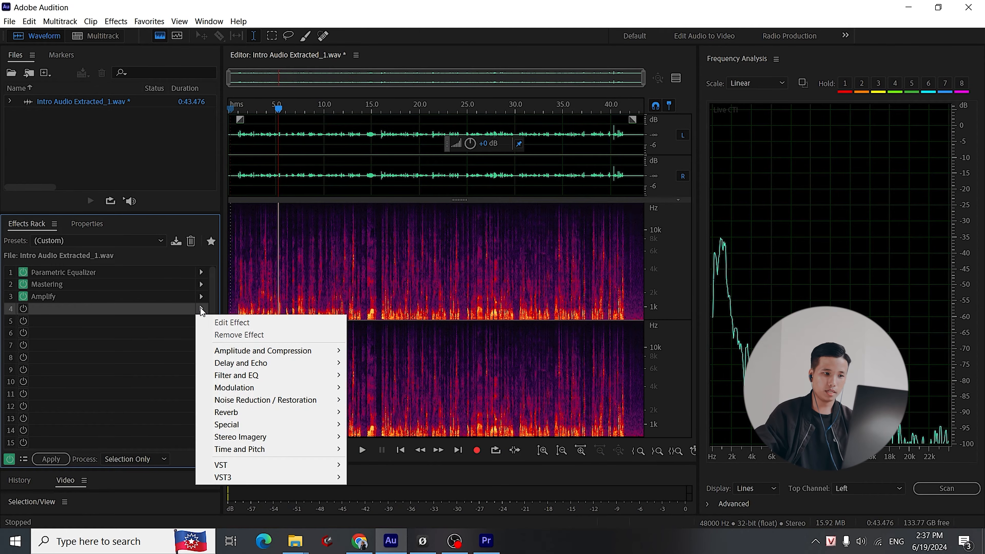
mouse_move(296, 398)
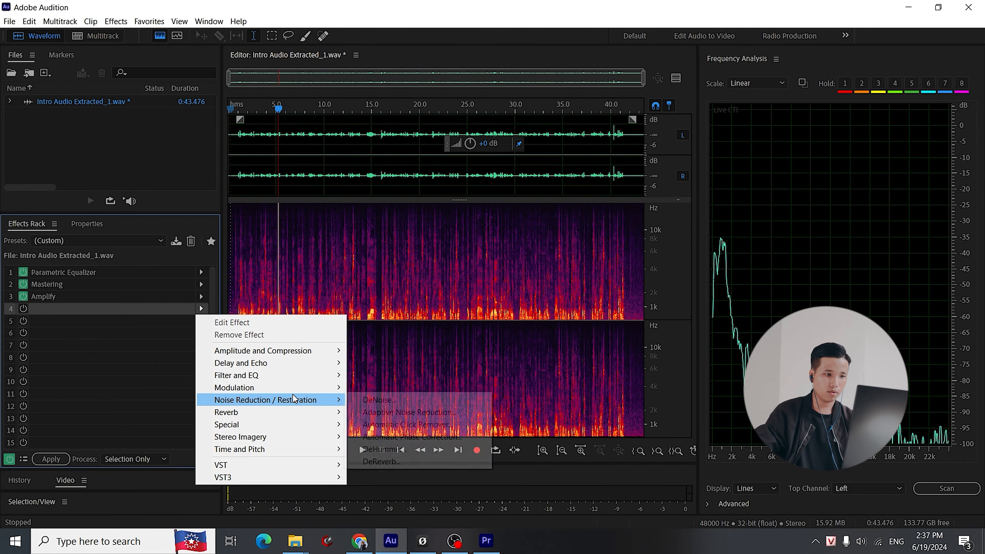
left_click(368, 401)
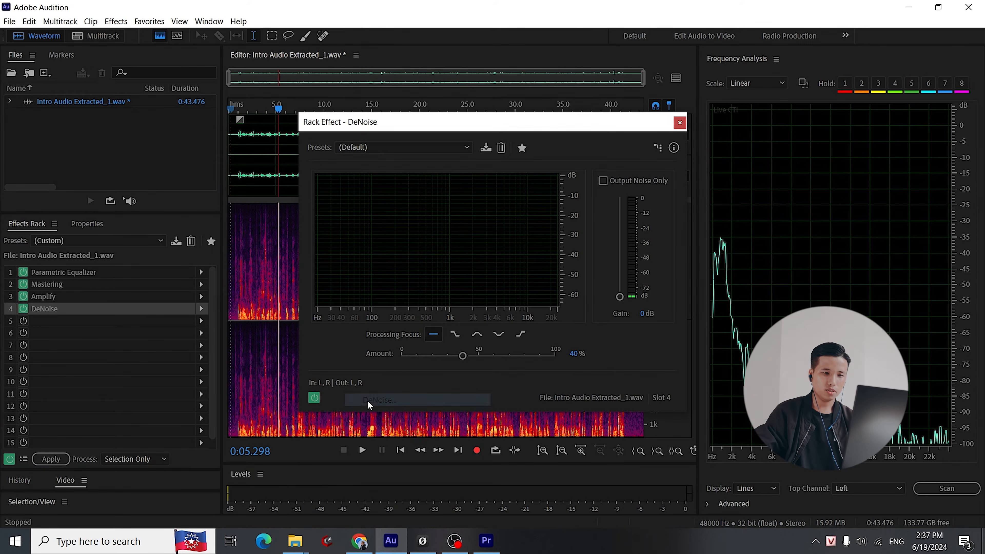
left_click_drag(415, 355, 408, 357)
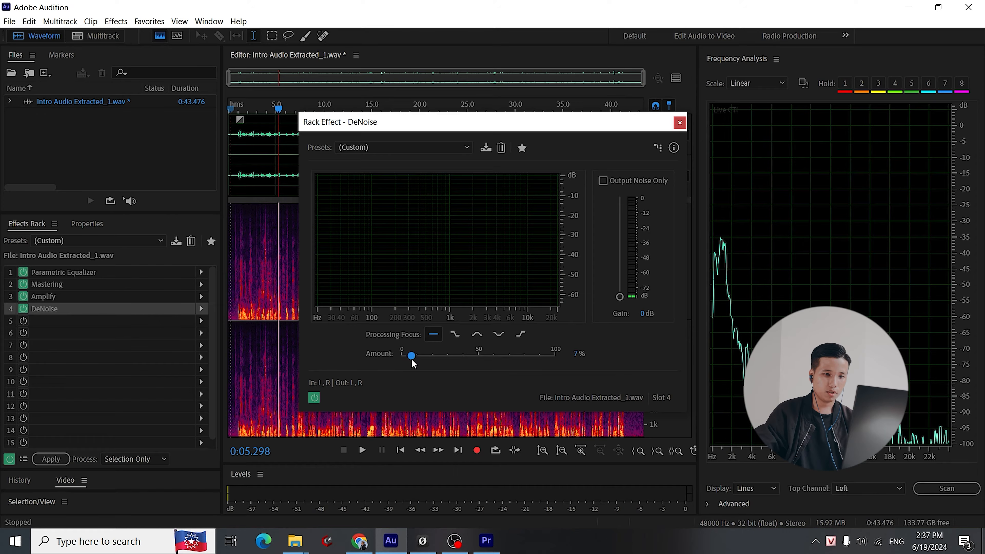
left_click(235, 110)
key("space")
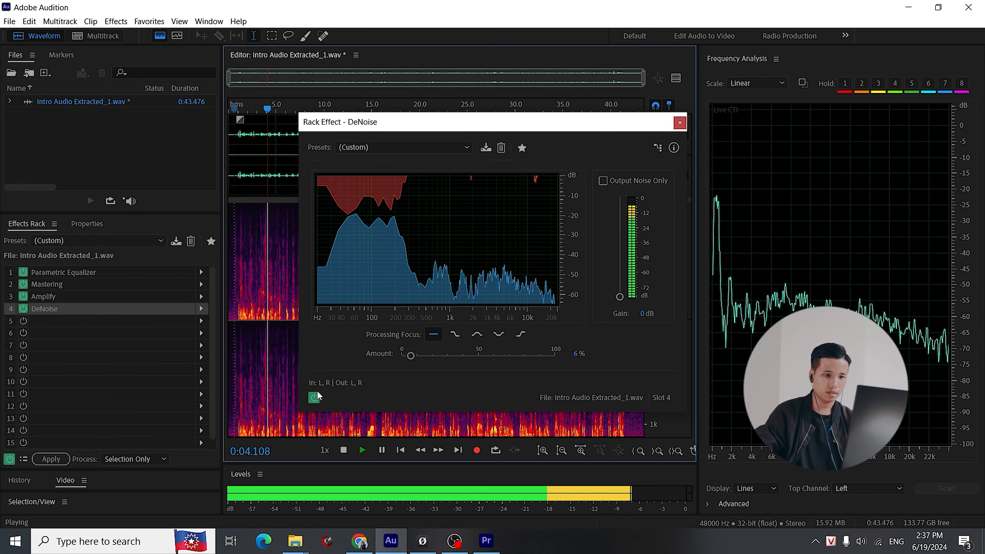
key("space")
Set the DeNoise amount to 8%, compare playback with the effect bypassed and enabled, and close its settings.
left_click_drag(413, 357, 414, 358)
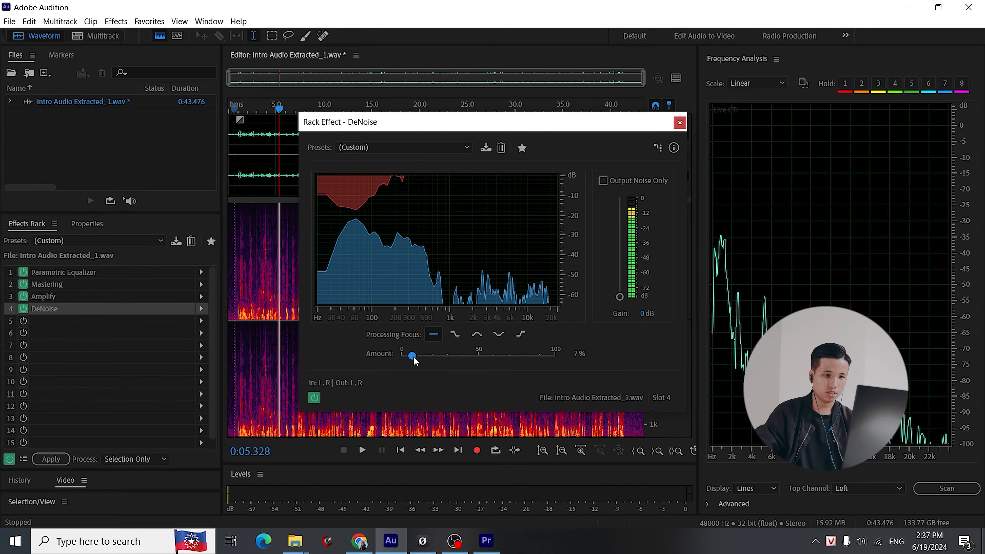
left_click_drag(241, 112, 233, 113)
left_click(314, 397)
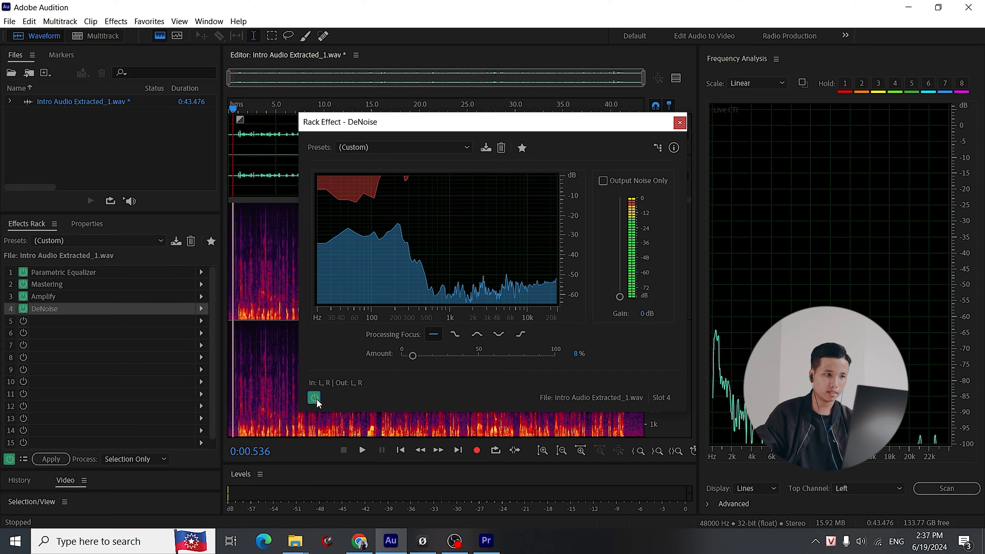
key("space")
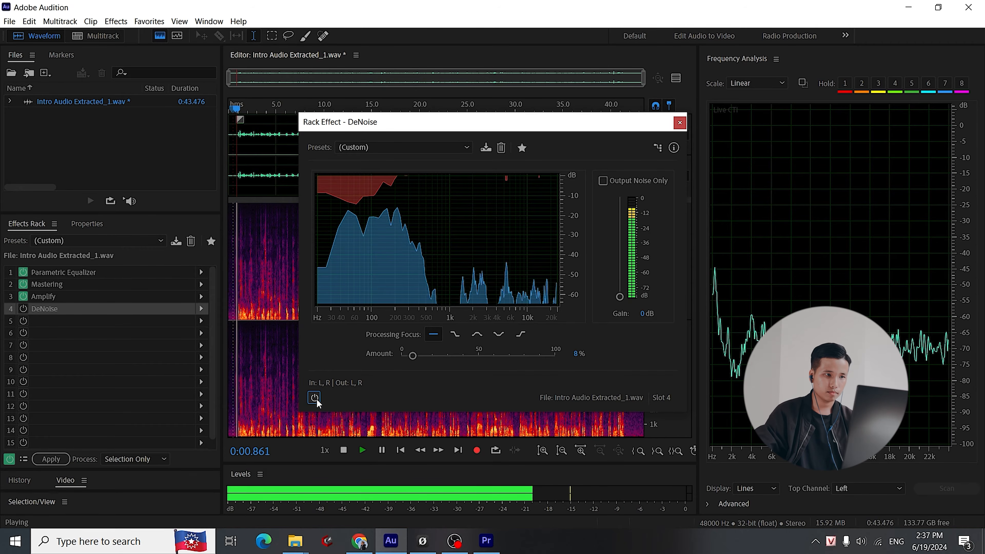
left_click(314, 397)
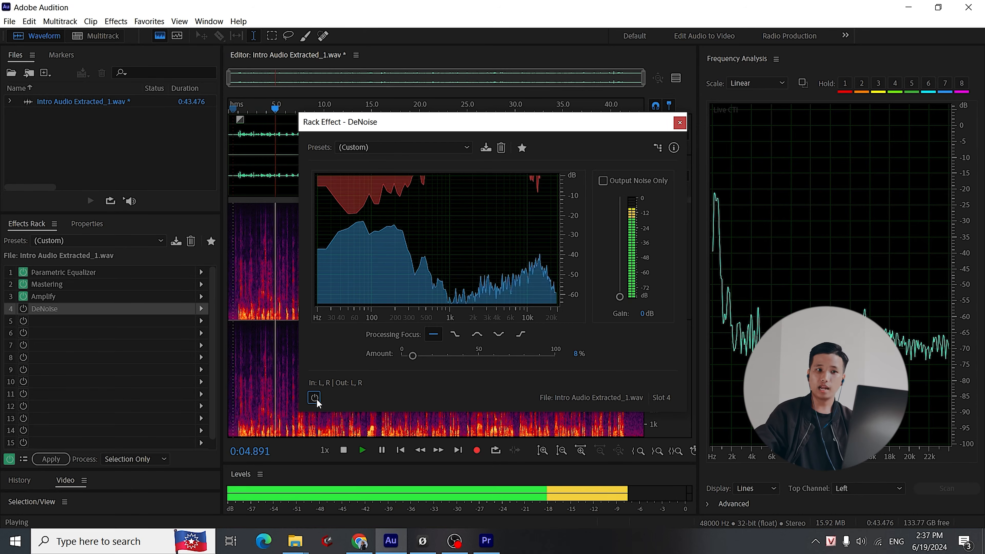
key("space")
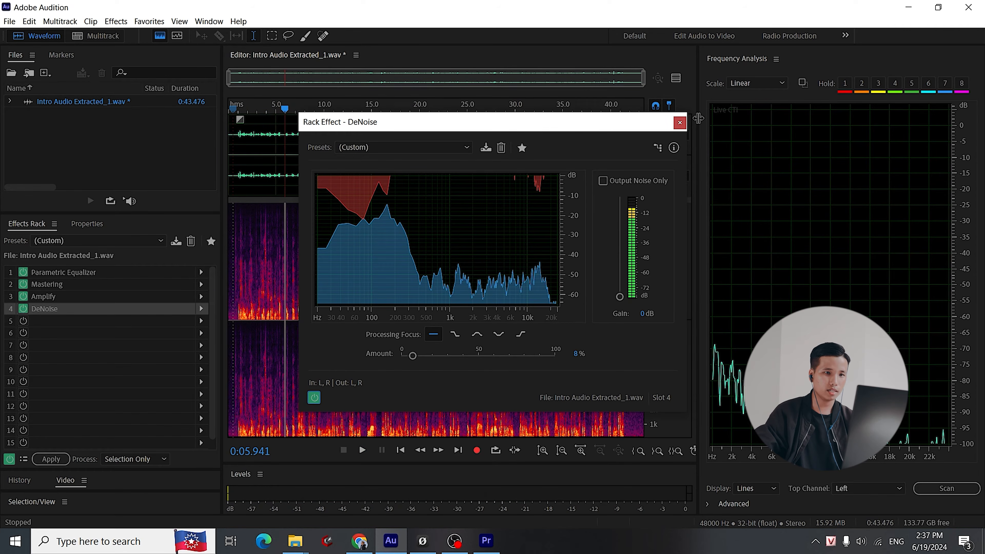
left_click(685, 124)
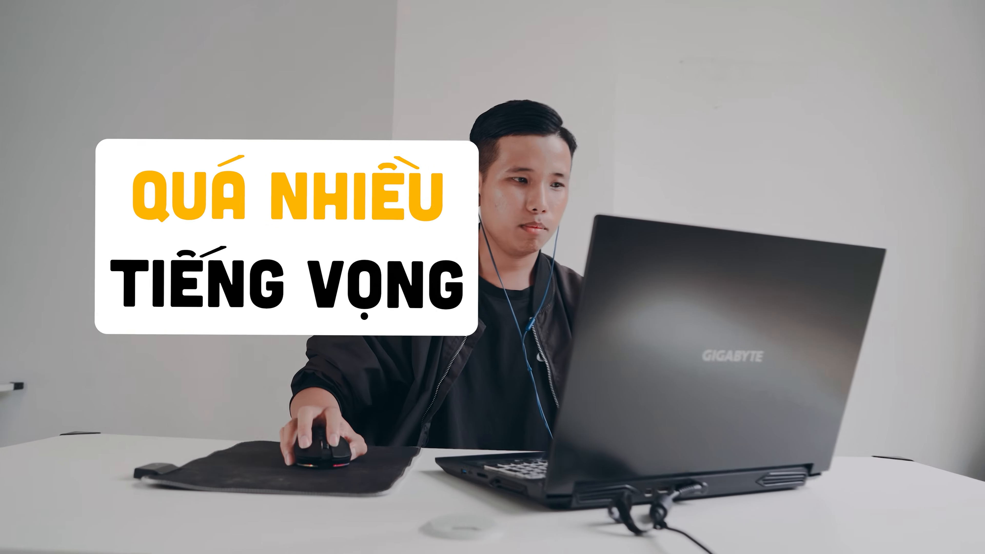
Add the DeReverb effect to rack slot 5, set its amount to 30%, and close its settings.
left_click(201, 321)
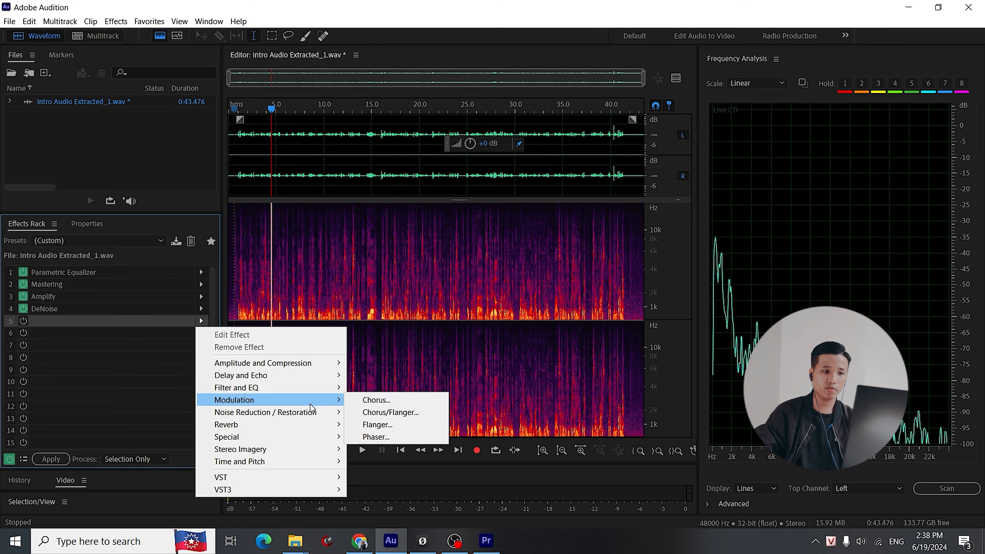
mouse_move(316, 412)
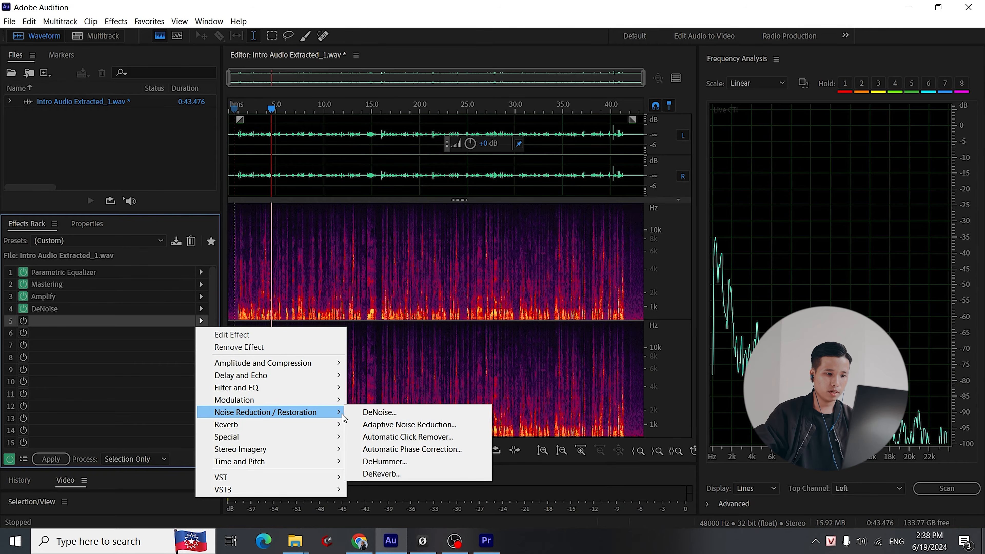
left_click(386, 474)
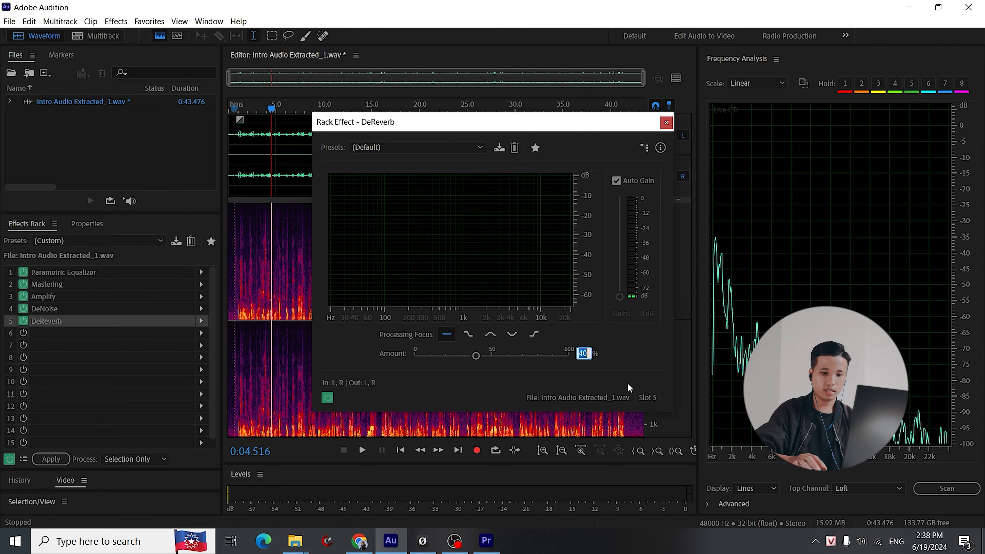
type("30")
key("Return")
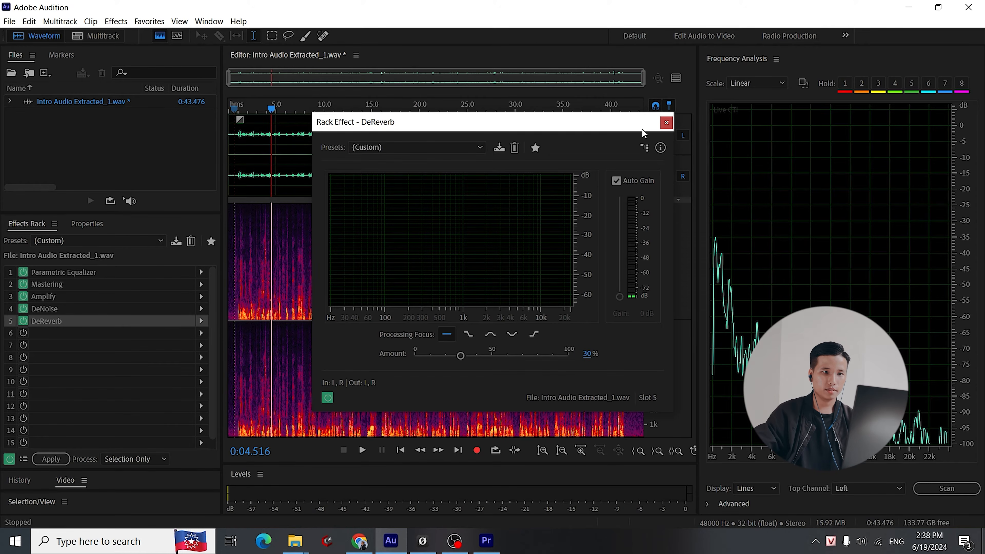
left_click(666, 123)
Play the audio from the beginning twice, switching DeReverb off and back on to compare the echo.
left_click_drag(248, 103, 237, 104)
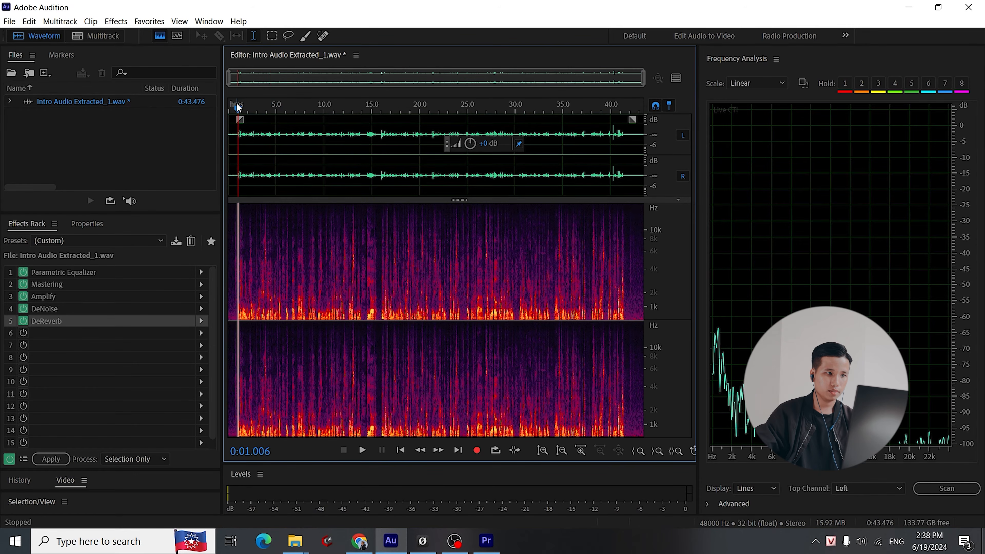
key("space")
left_click(21, 323)
left_click(21, 324)
key("space")
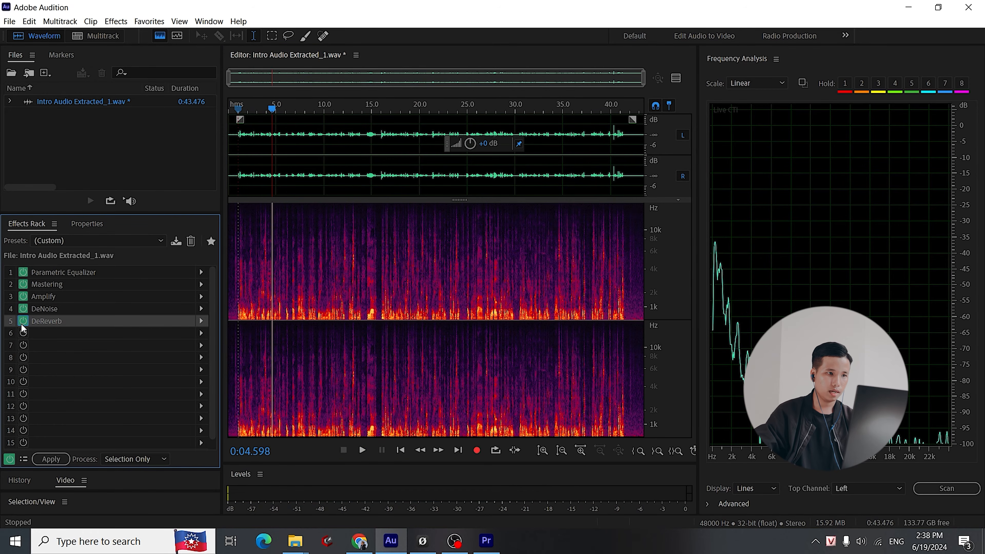
left_click_drag(248, 105, 232, 110)
key("space")
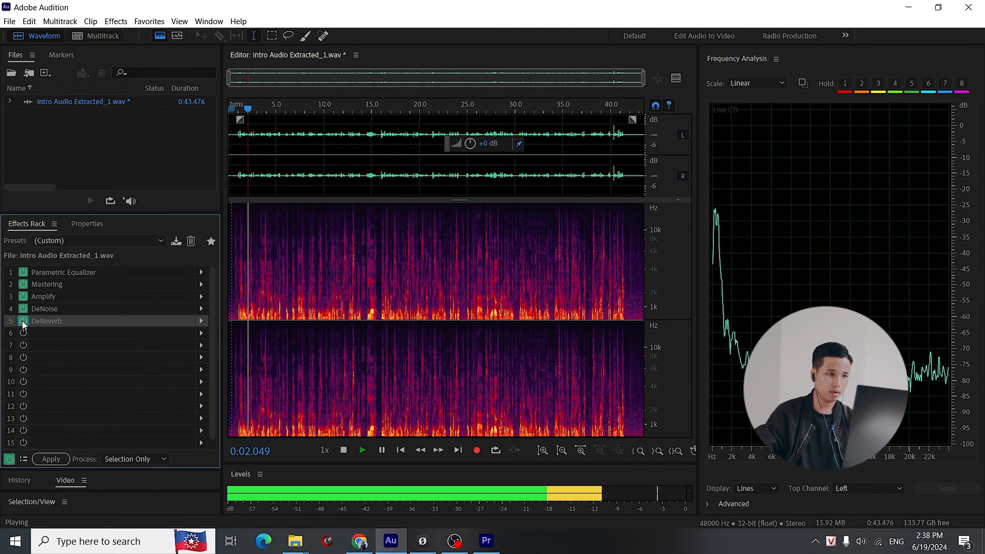
key("space")
Reopen the DeReverb effect in slot 5, raise its amount to 45%, and close its settings.
left_click(202, 322)
left_click(232, 335)
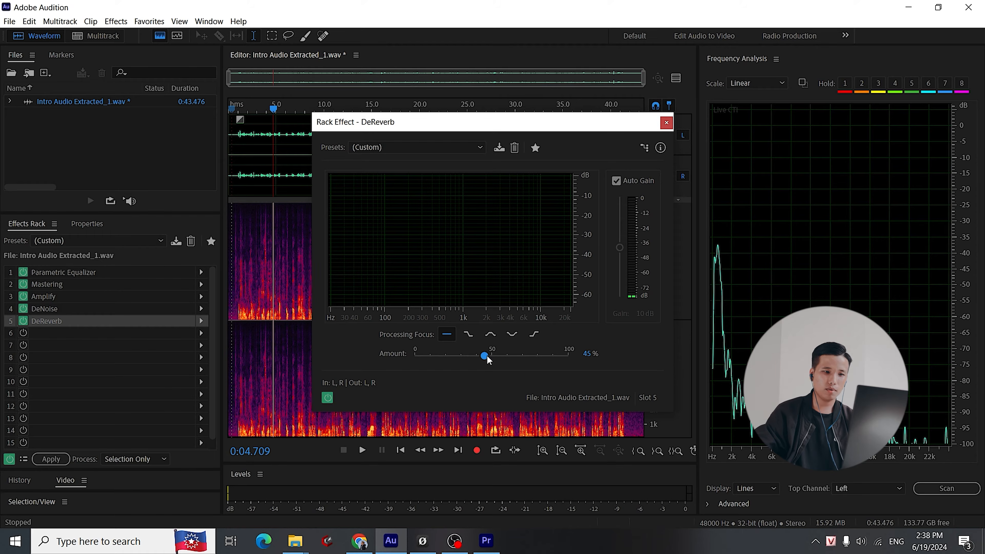
left_click(666, 123)
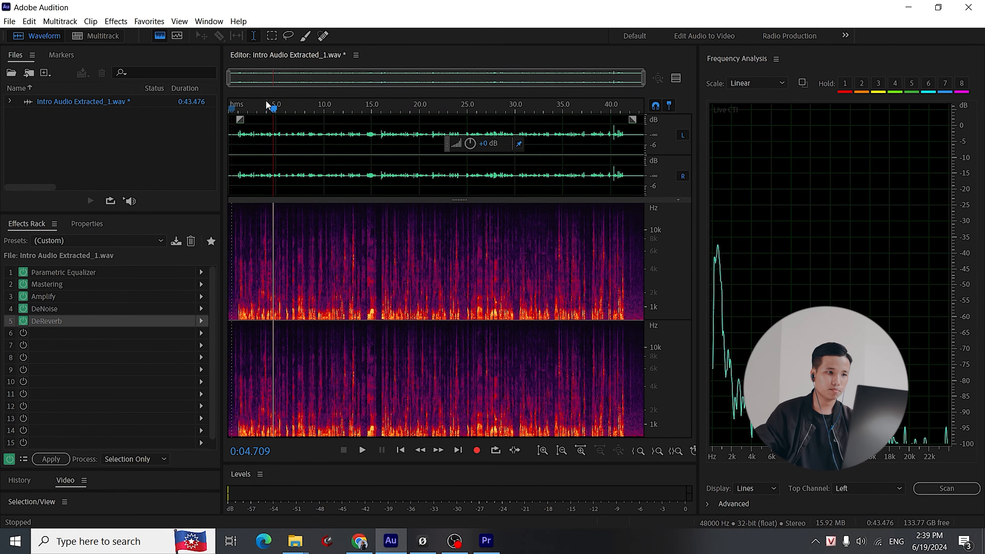
Play the opening of the recording, reopen the DeReverb effect's settings in slot 5, and listen to the opening again.
left_click_drag(273, 107, 237, 109)
key("space")
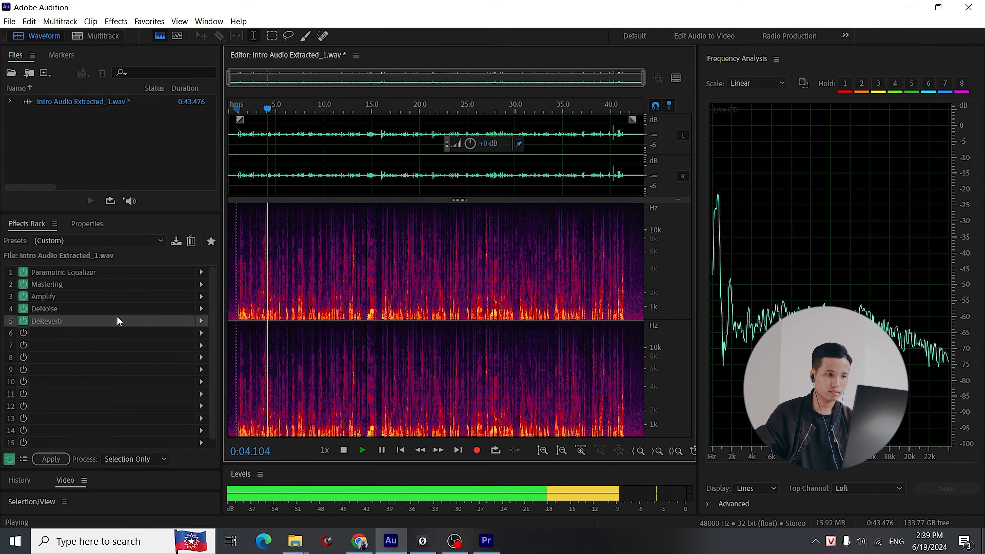
left_click(202, 321)
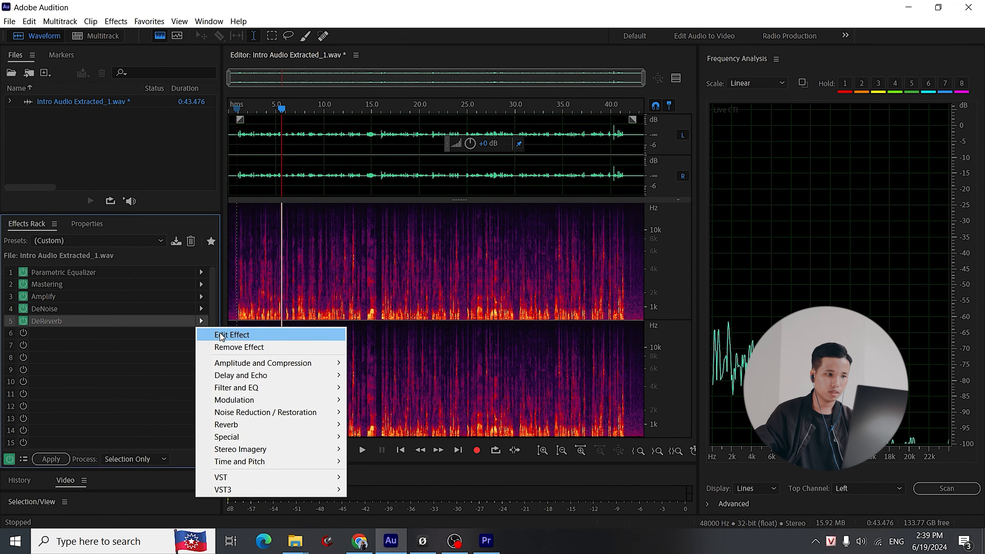
left_click(222, 337)
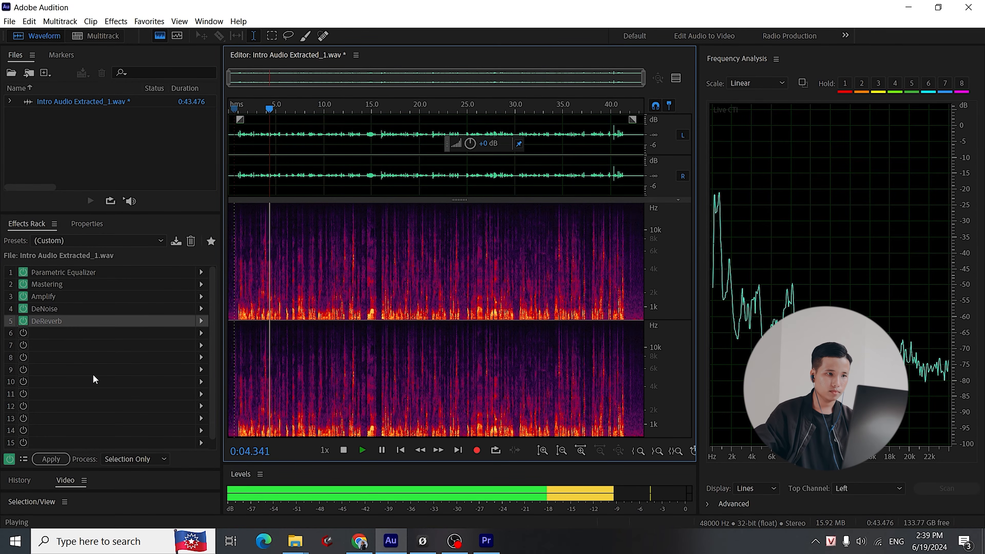
key("space")
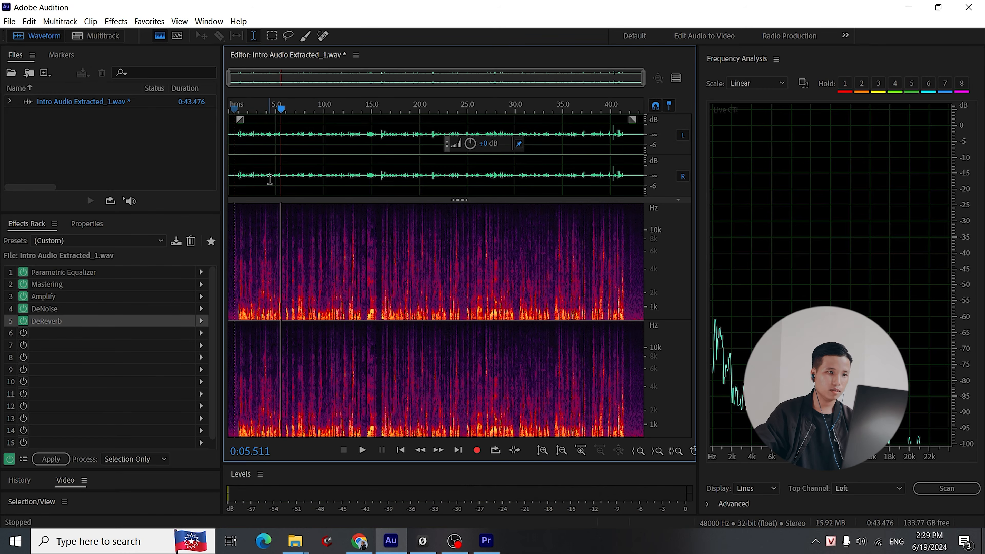
Play the recording from the start with the whole effects rack bypassed, and switch the rack back on to compare.
left_click_drag(272, 111, 234, 113)
left_click(10, 461)
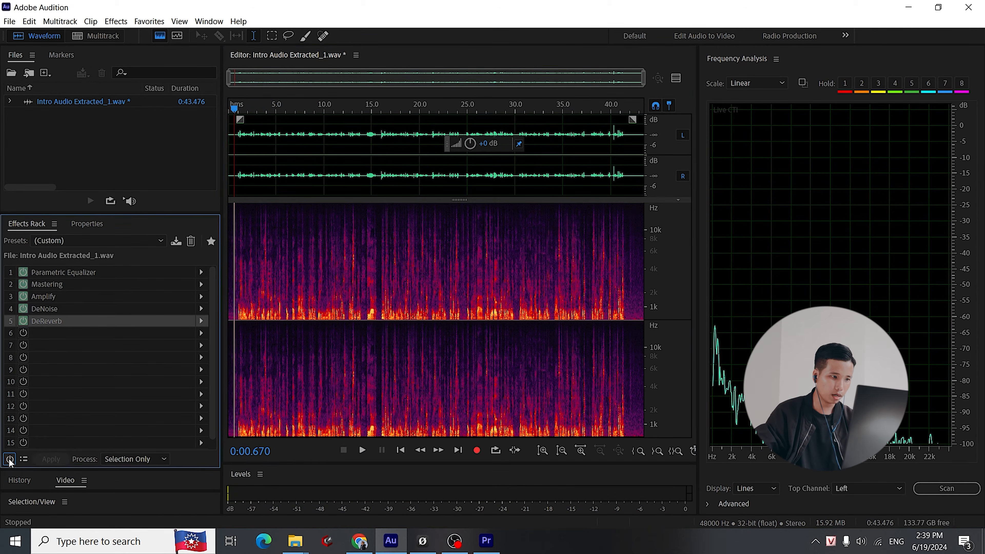
left_click(10, 460)
key("space")
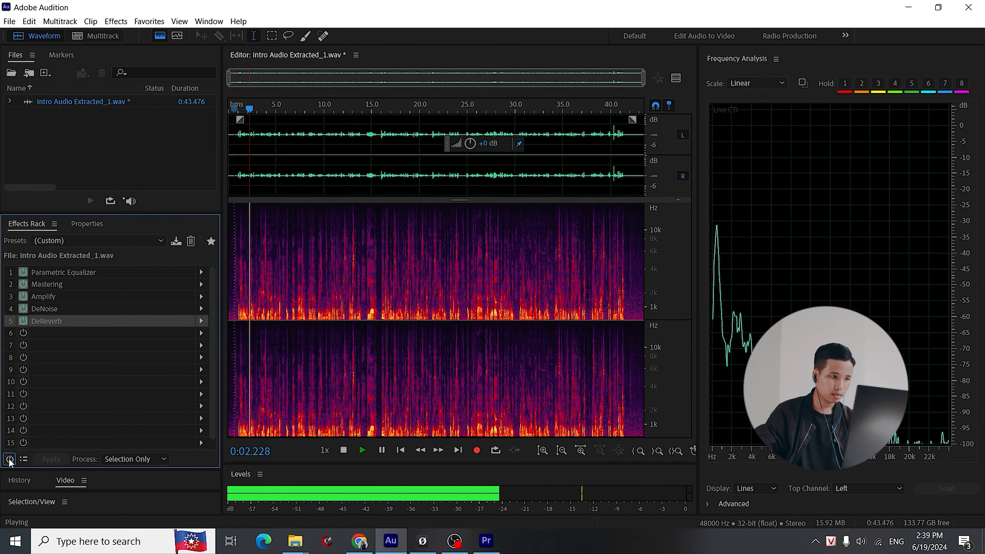
left_click(10, 459)
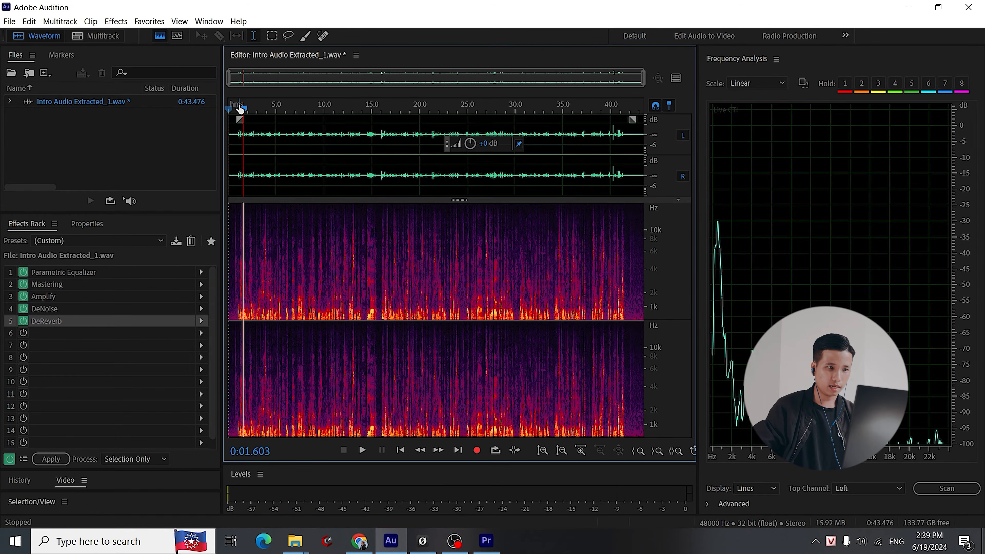
Replay the first seconds of the recording with the effects rack enabled to check the level meters.
left_click_drag(240, 108, 237, 108)
key("space")
key("space")
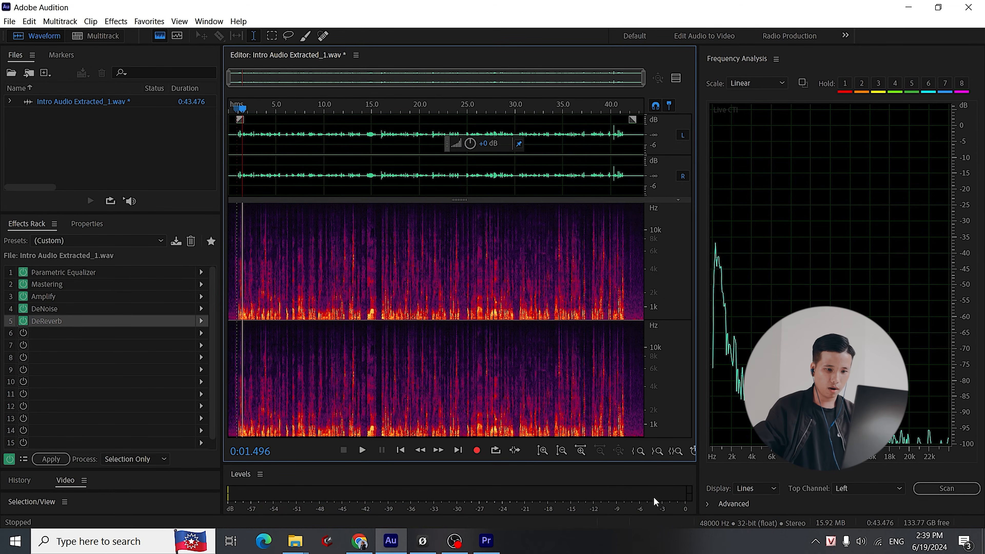
left_click_drag(241, 107, 234, 108)
key("space")
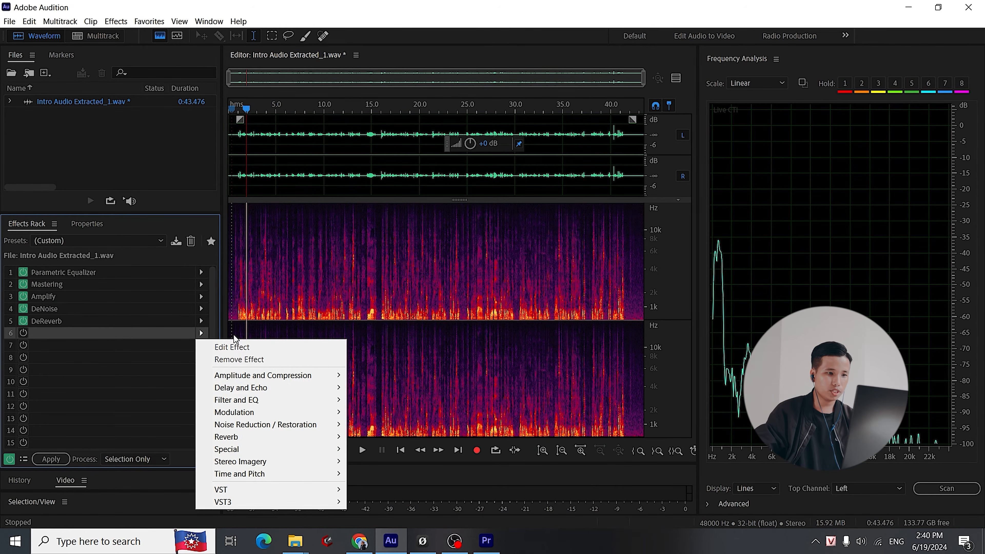
Add a Hard Limiter to rack slot 6, set its maximum amplitude to -6.5 dB, and close its settings.
mouse_move(293, 380)
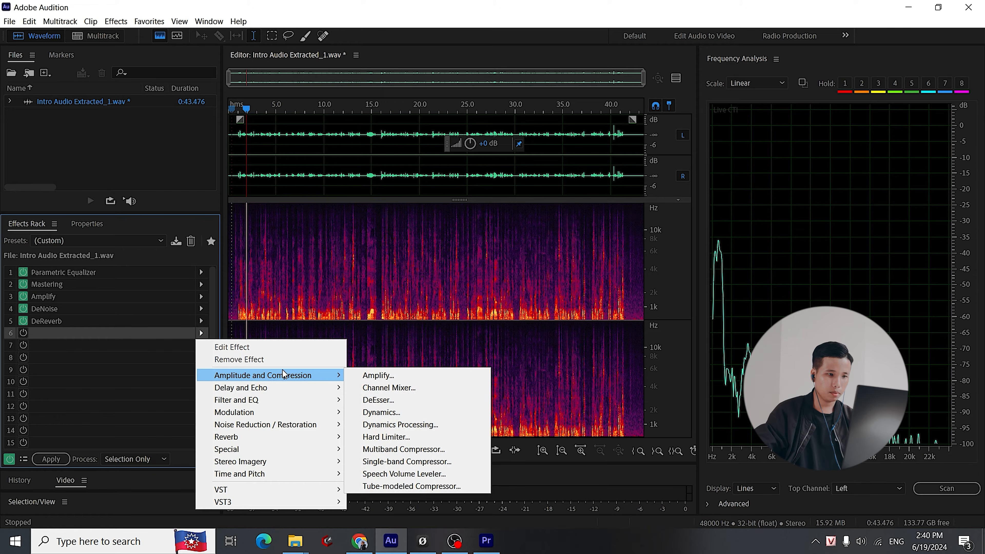
left_click(387, 437)
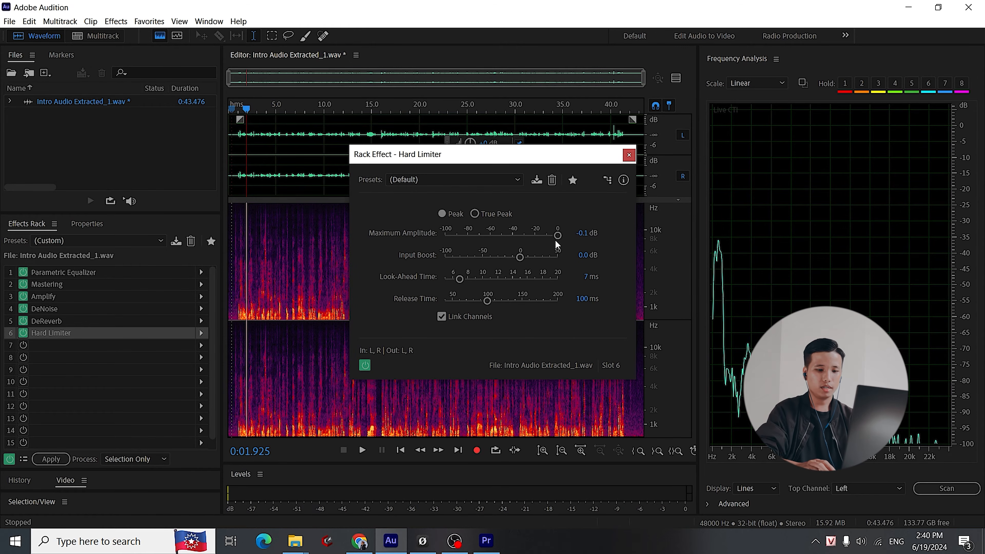
left_click(593, 233)
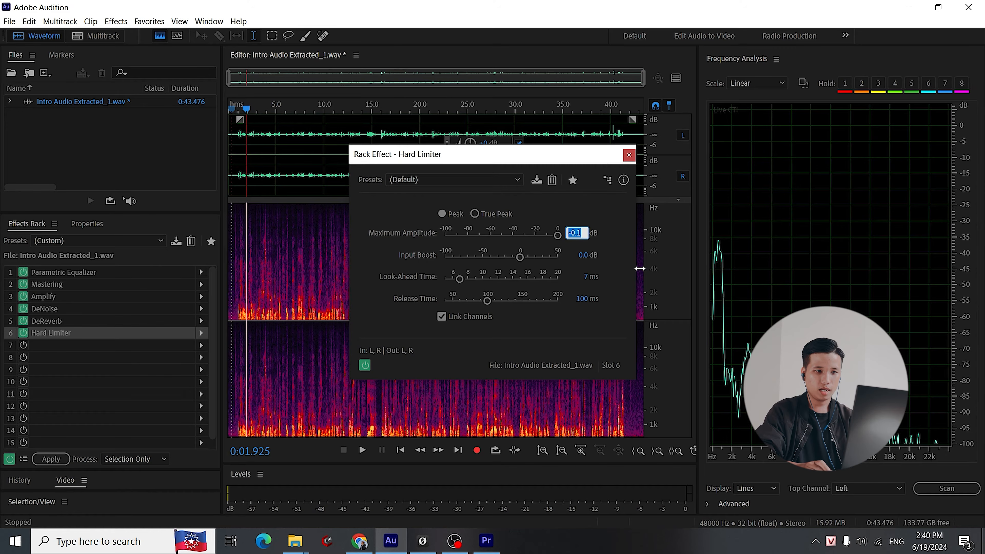
type("-6.5")
key("Return")
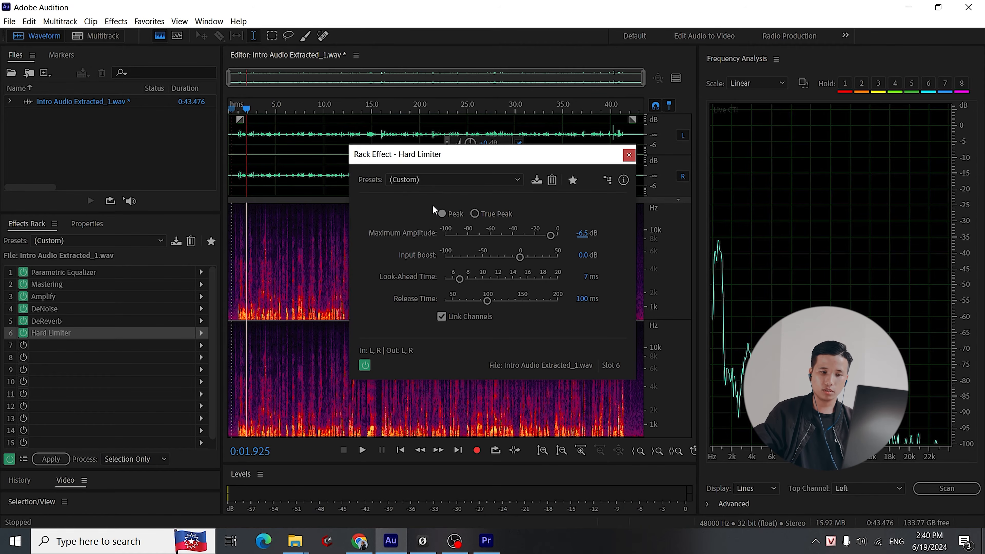
left_click(629, 156)
Play the recording from near the beginning to check its peak level with the Hard Limiter active.
left_click(245, 104)
key("space")
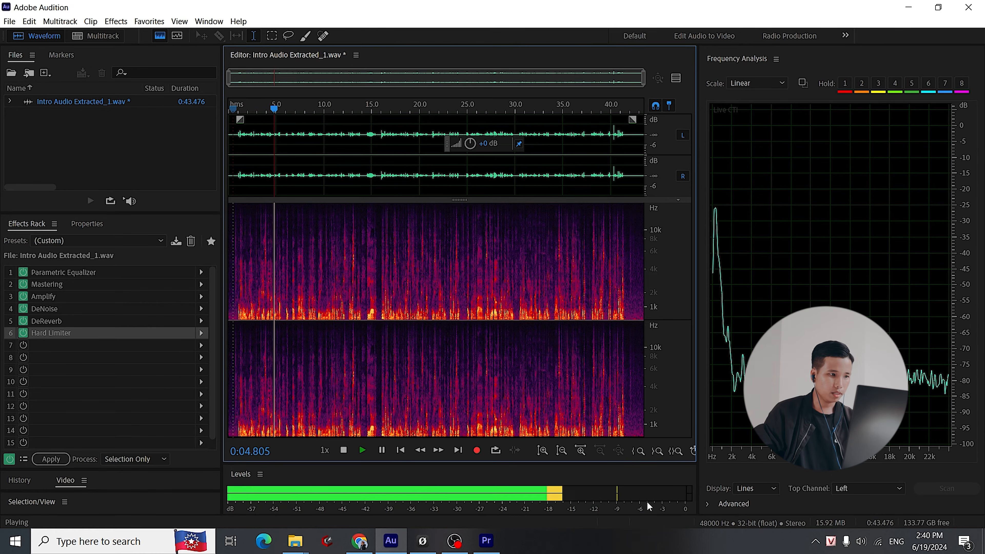
key("space")
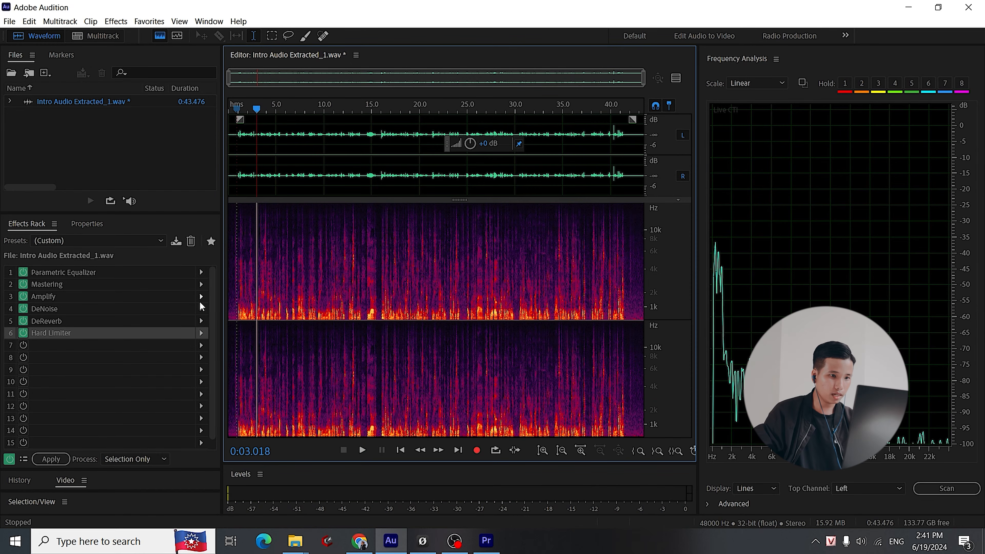
Reopen the Amplify effect in slot 3, set its gain to 17 dB, and close its settings.
left_click(201, 298)
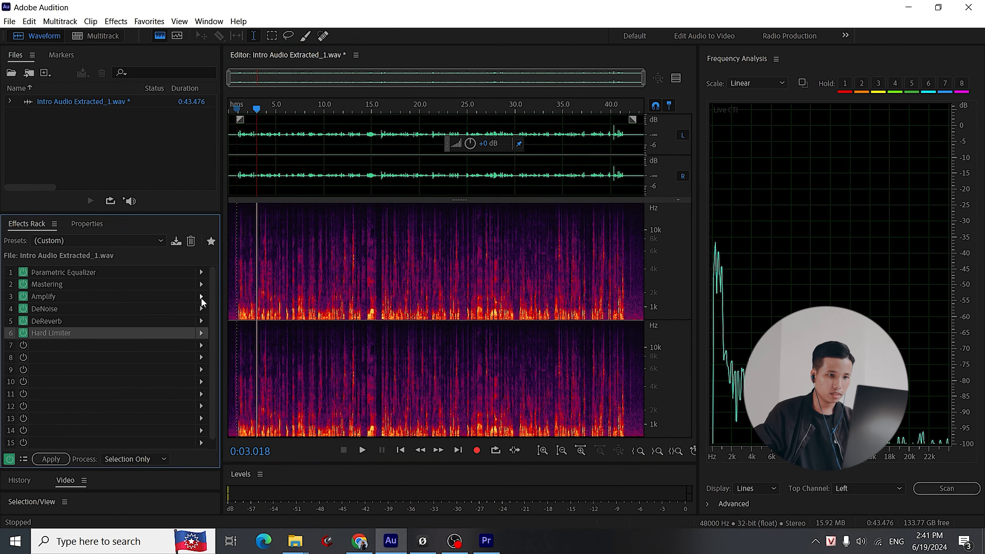
left_click(218, 312)
left_click(527, 246)
type("17")
key("Return")
left_click(629, 178)
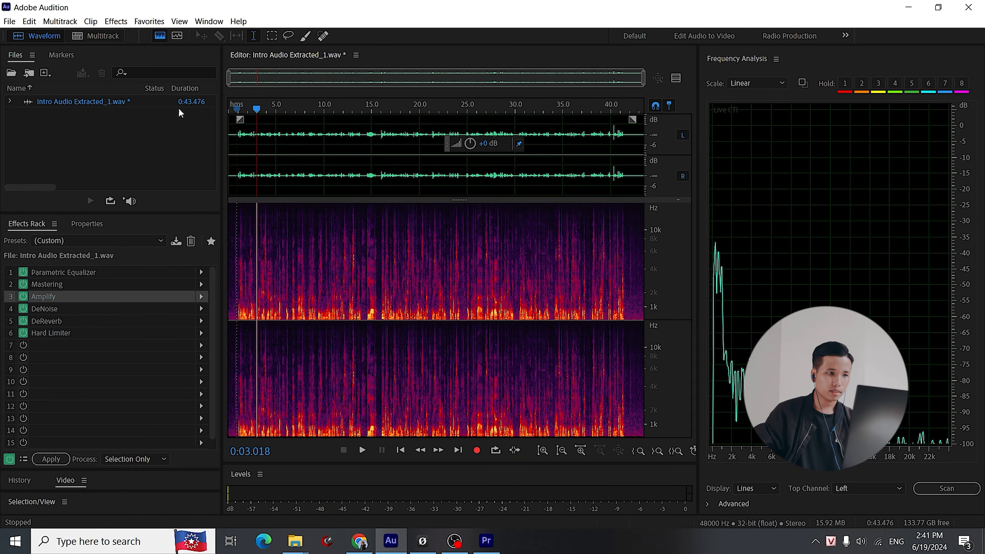
Play the opening seconds of the recording twice to check the loudness with the new Amplify gain.
left_click(240, 108)
key("space")
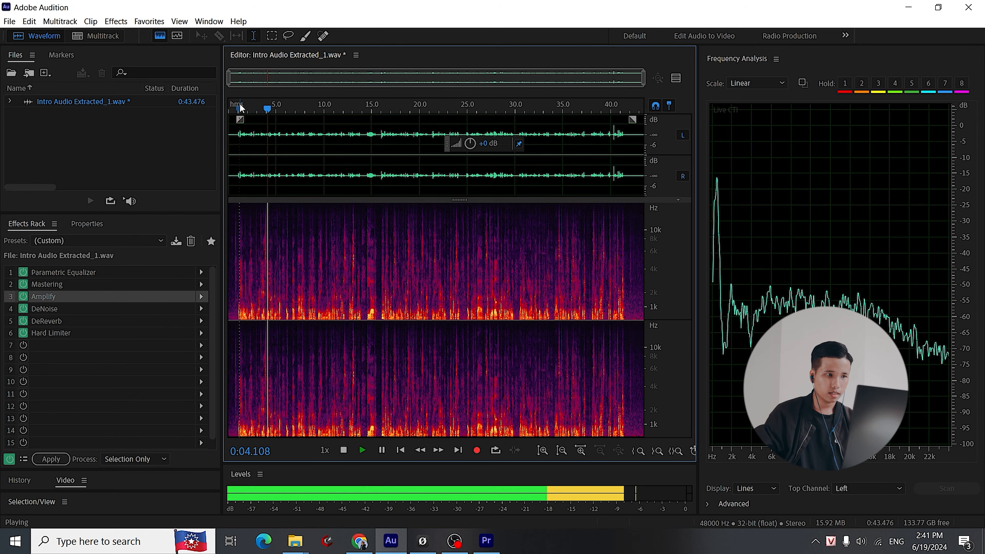
key("space")
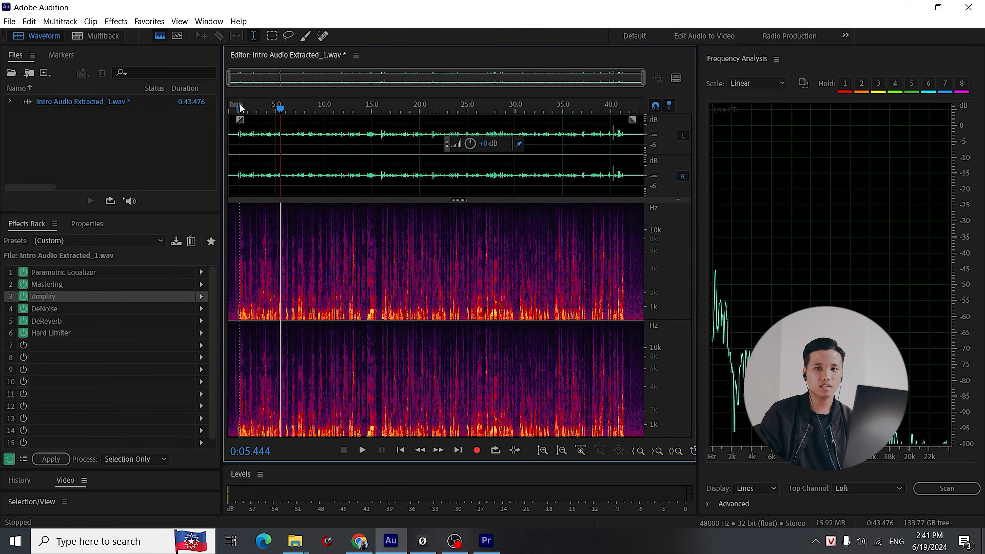
left_click_drag(280, 108, 253, 111)
key("space")
key("space")
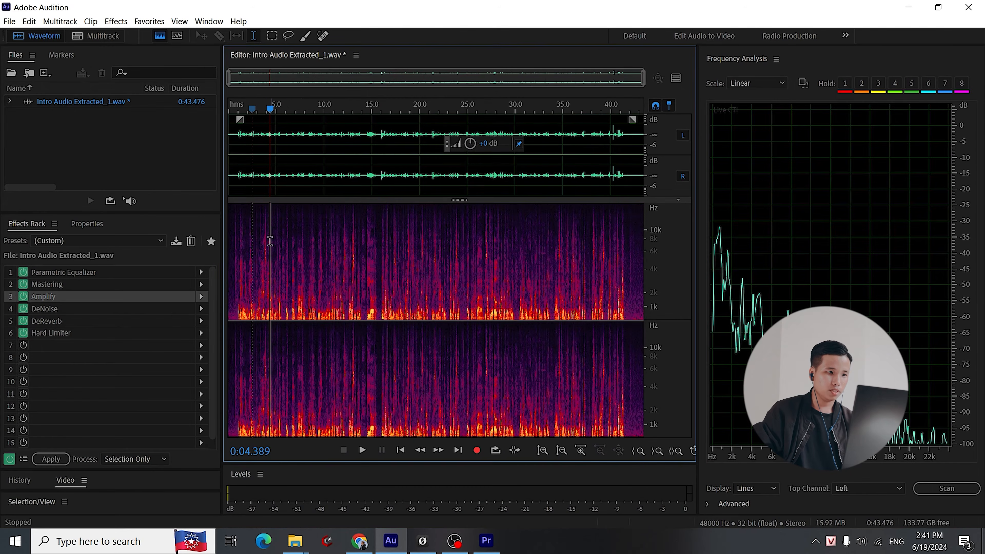
Examine the recording's first seconds up close, hiding and restoring the spectral frequency display to compare it with the waveform alone.
scroll(270, 241, "up", 5)
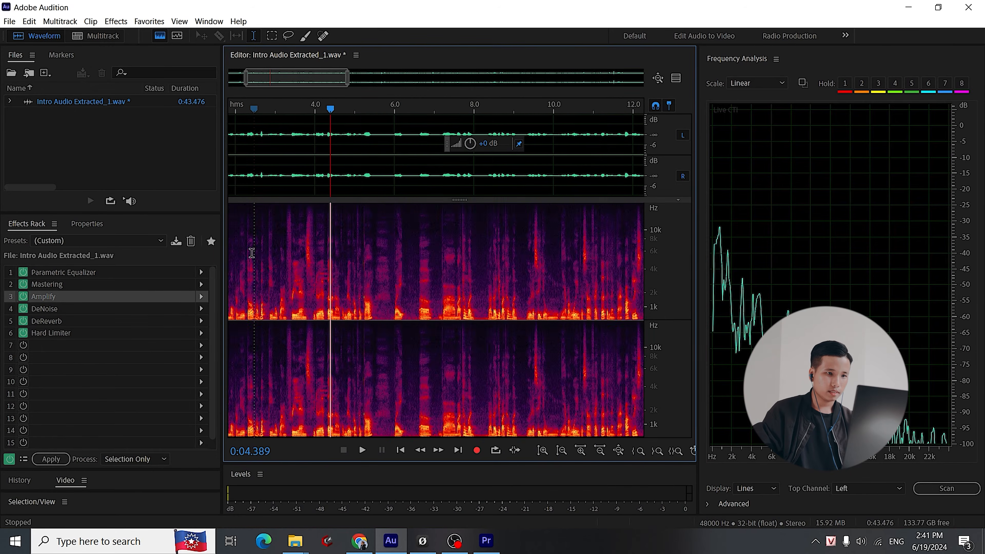
left_click_drag(343, 113, 245, 143)
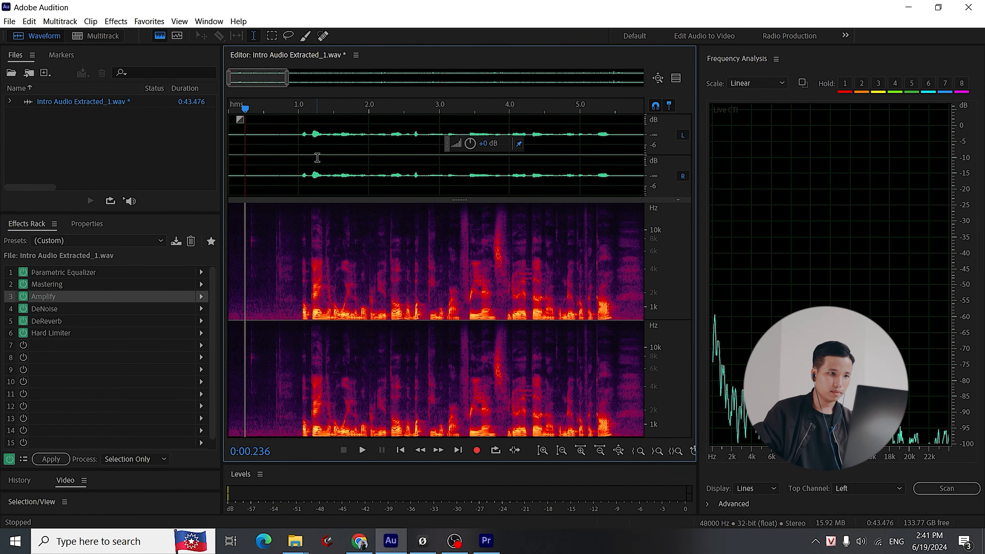
scroll(317, 158, "down", 6)
scroll(250, 237, "up", 4)
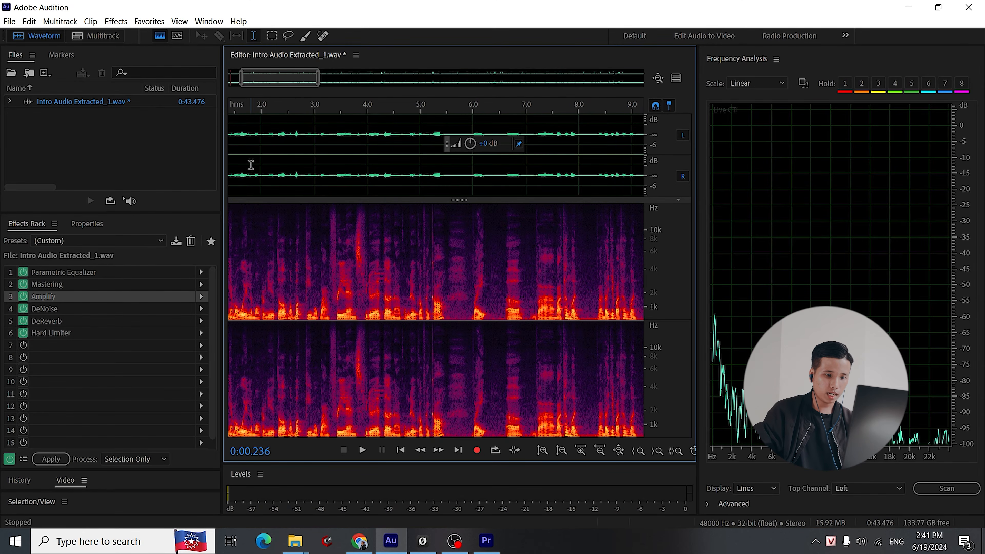
left_click_drag(256, 105, 340, 126)
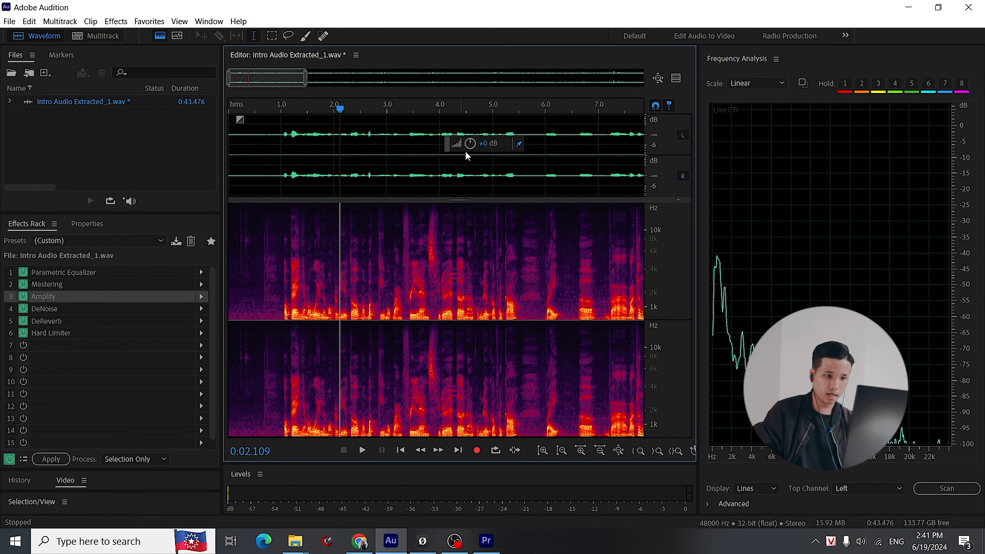
left_click(679, 200)
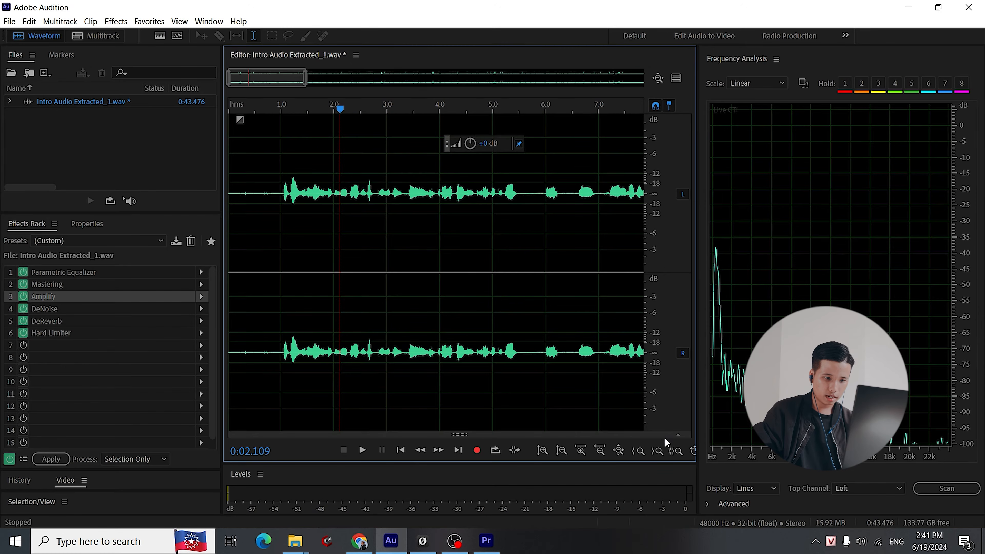
left_click(679, 435)
left_click(679, 199)
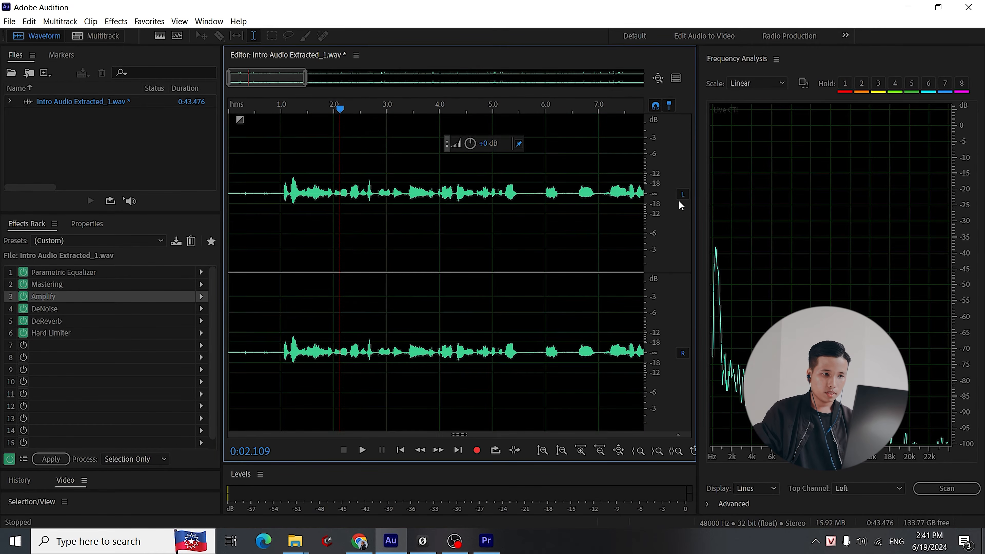
left_click(679, 435)
Inspect the bright high-frequency burst just before 4 seconds in the spectral display and play the audio from about 2.9 seconds.
left_click(429, 251)
scroll(420, 265, "up", 4)
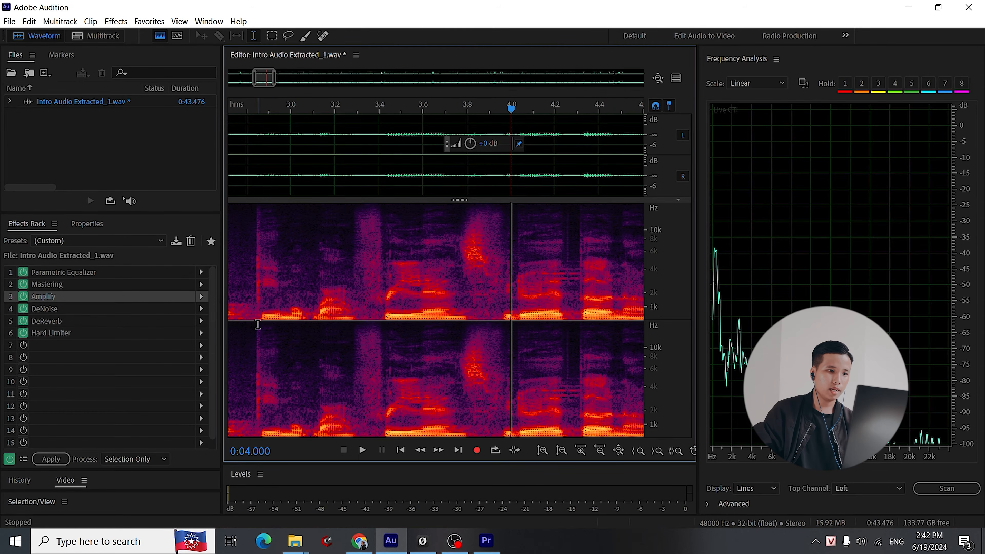
scroll(341, 212, "down", 3)
left_click(325, 113)
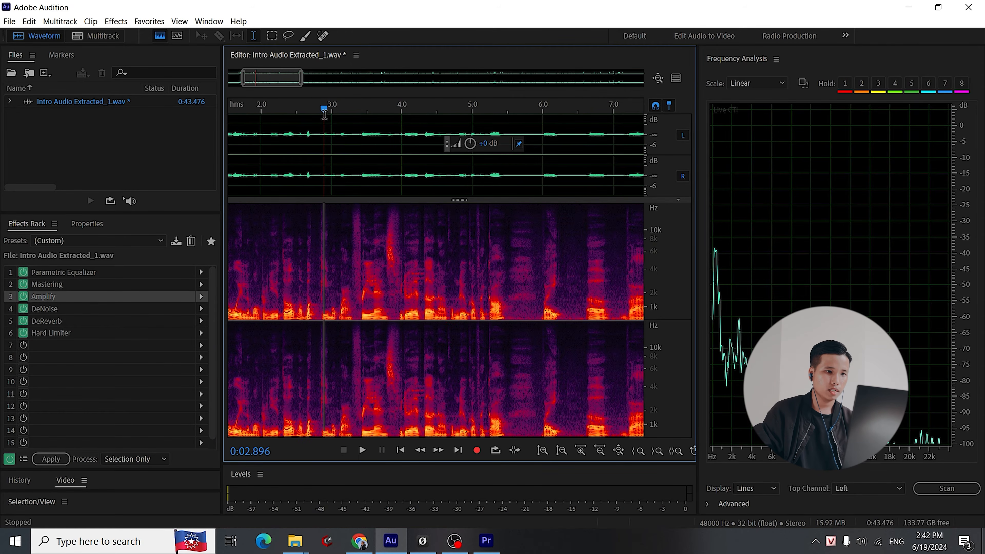
key("space")
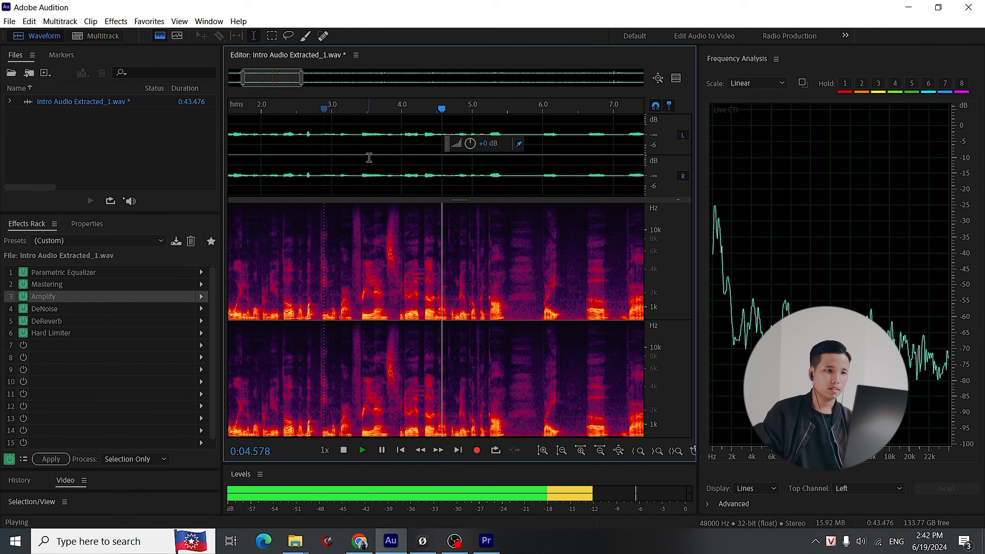
scroll(413, 109, "down", 3)
key("space")
Play the passage from about 9.6 seconds and replay it from about 11 seconds to listen for harsh sounds.
left_click_drag(420, 108, 445, 113)
key("space")
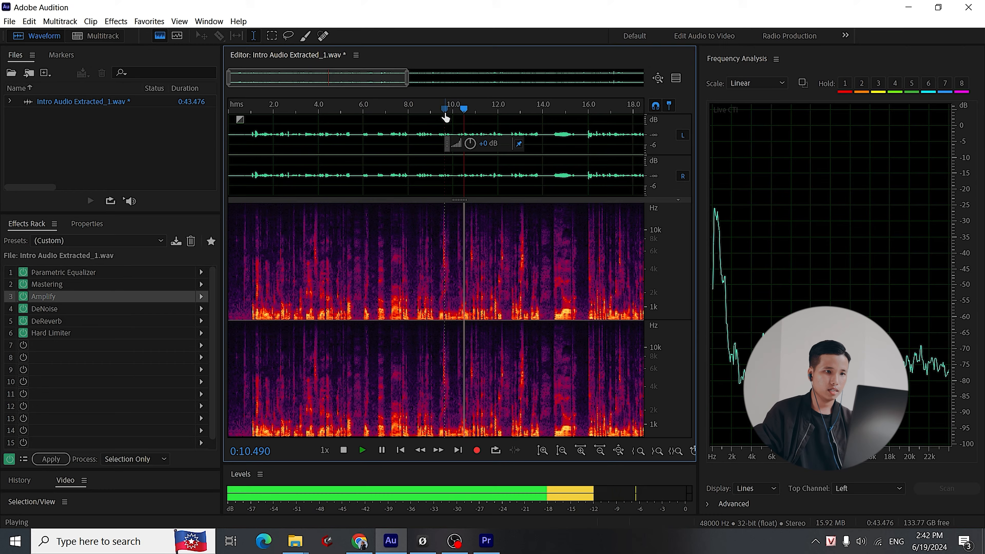
key("space")
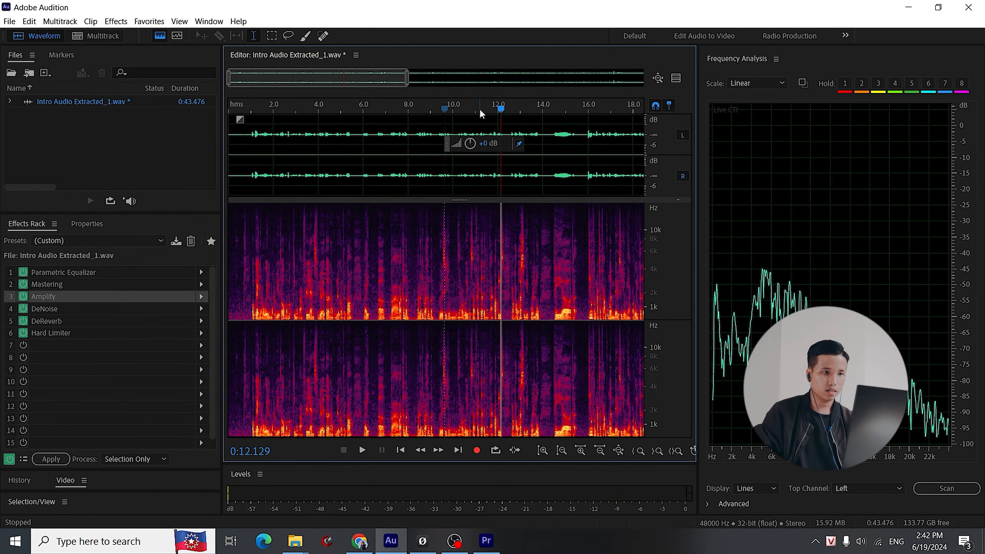
left_click(478, 114)
key("space")
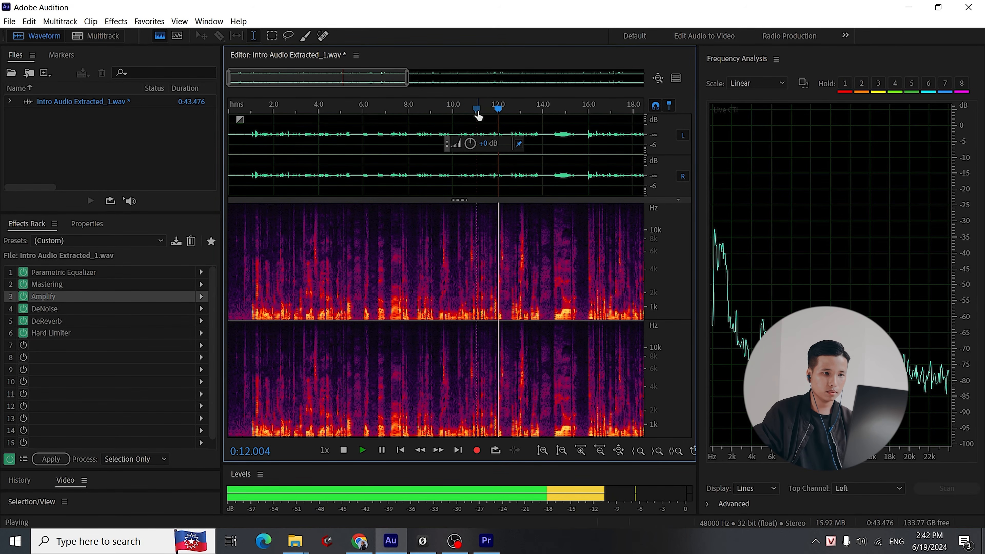
left_click(479, 113)
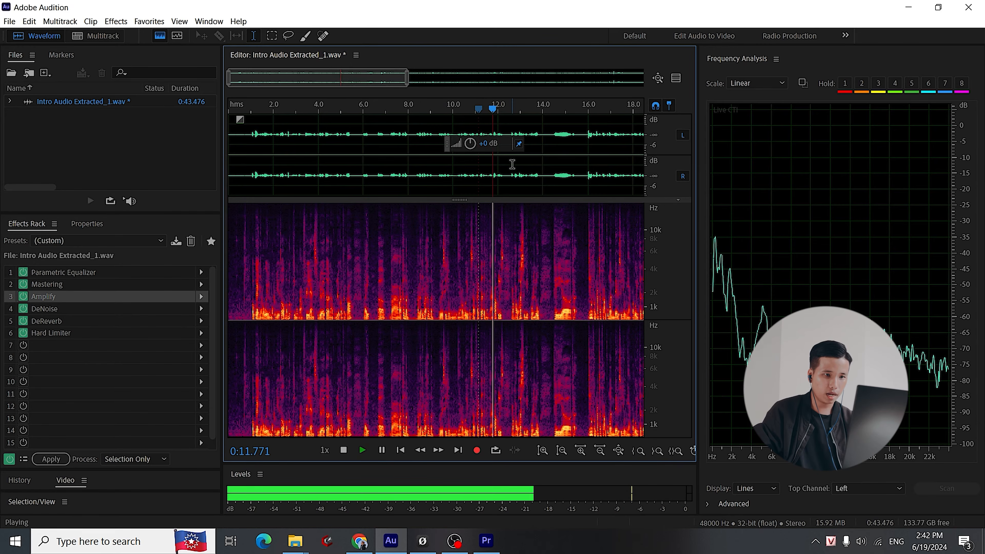
key("space")
Examine the high-frequency bursts between about 10.5 and 13 seconds up close and replay the passage to listen for harsh sibilance.
scroll(493, 244, "up", 5)
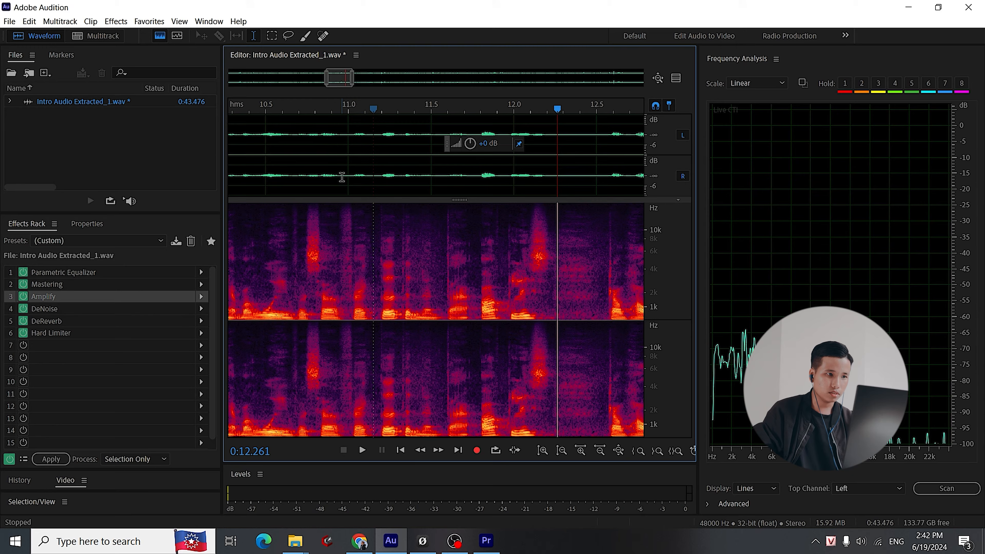
left_click(290, 121)
key("space")
key("space")
left_click_drag(281, 118, 257, 118)
left_click(261, 119)
key("space")
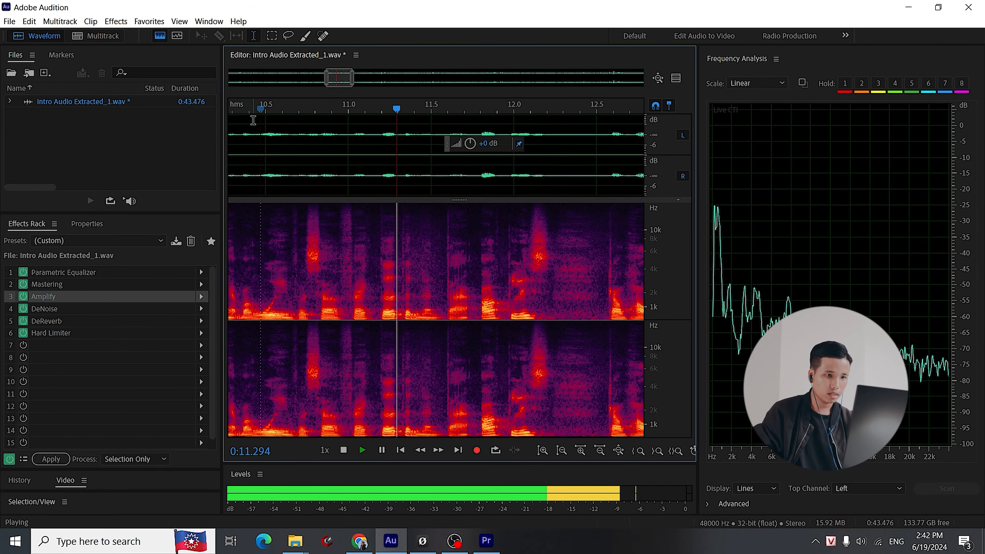
key("space")
scroll(327, 208, "down", 2)
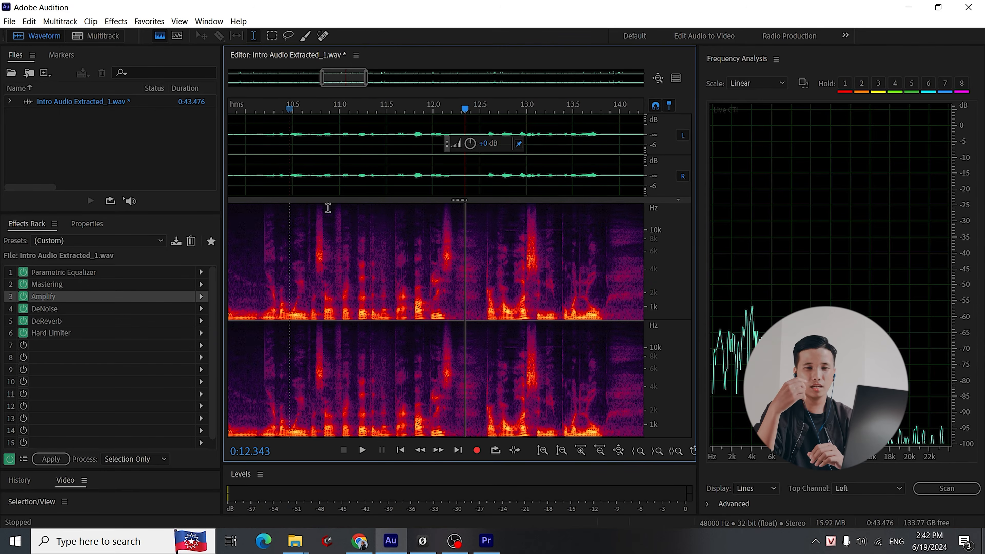
left_click(345, 111)
key("space")
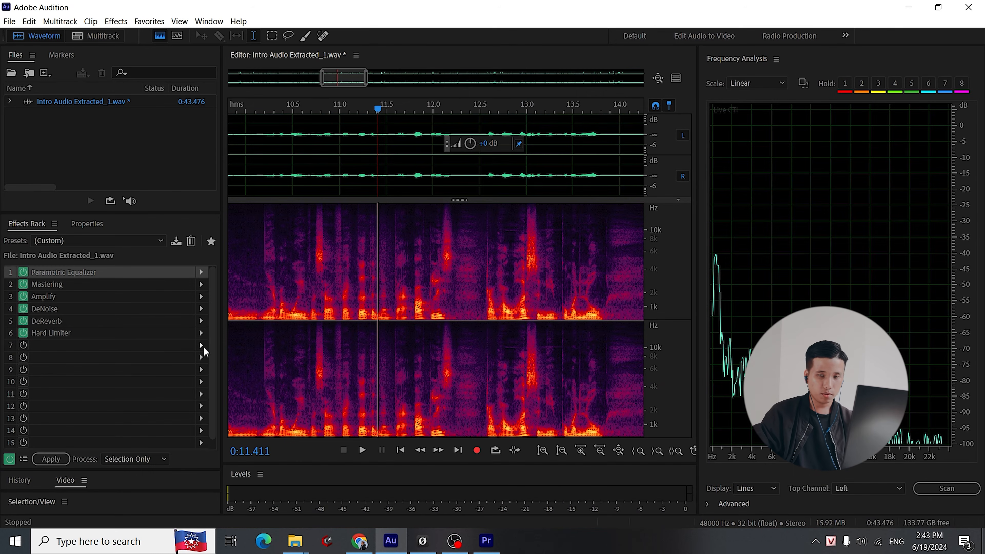
Add a DeEsser effect to rack slot 7 and reposition its window so its settings remain accessible.
left_click(203, 346)
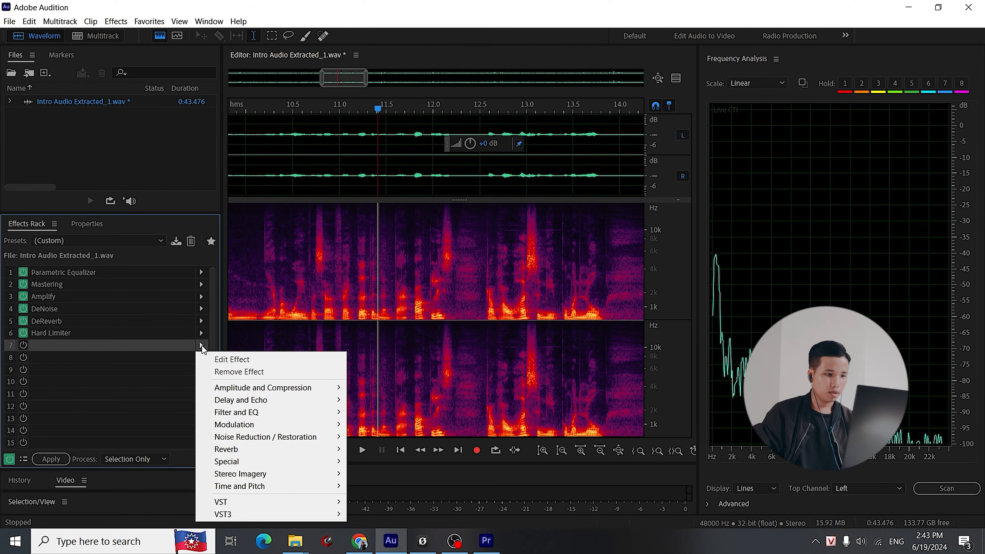
mouse_move(250, 441)
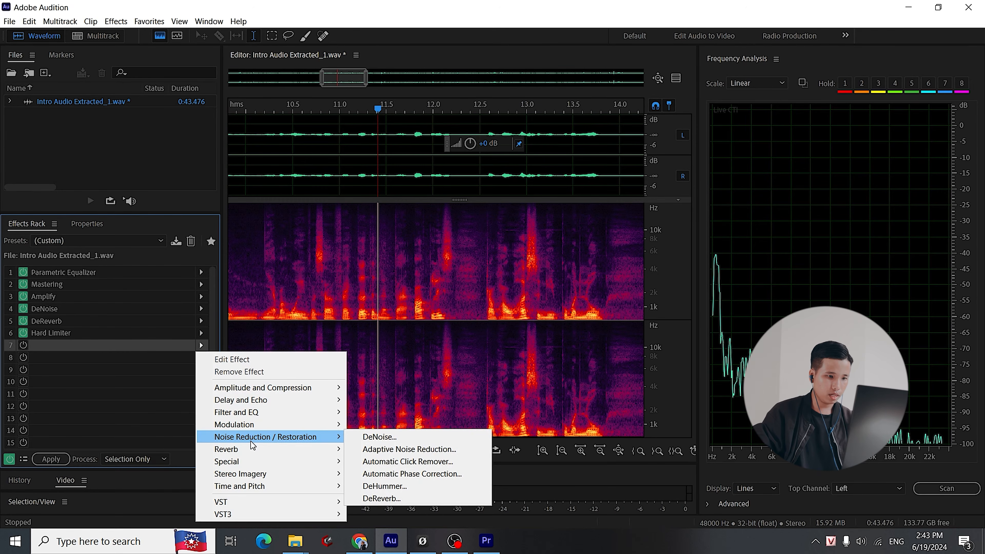
mouse_move(259, 418)
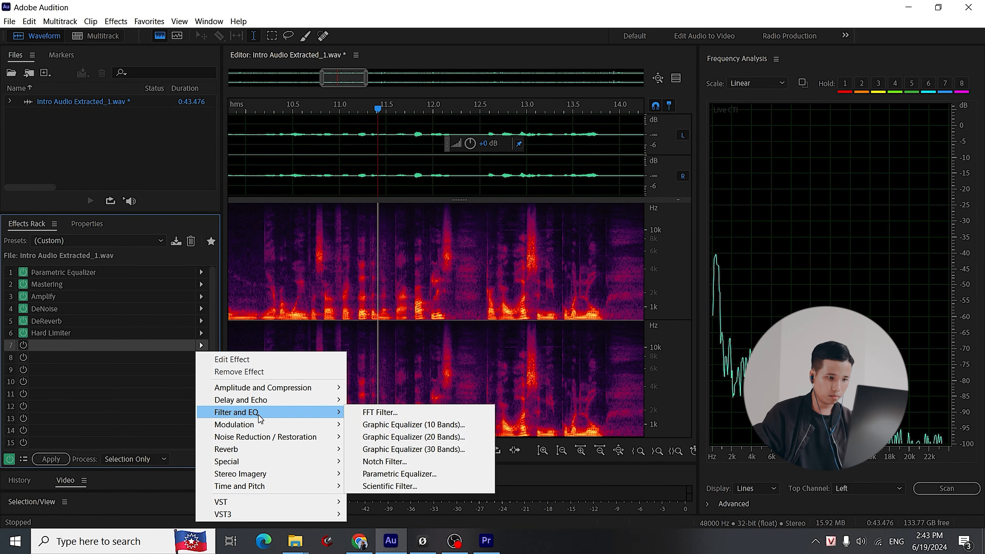
mouse_move(266, 390)
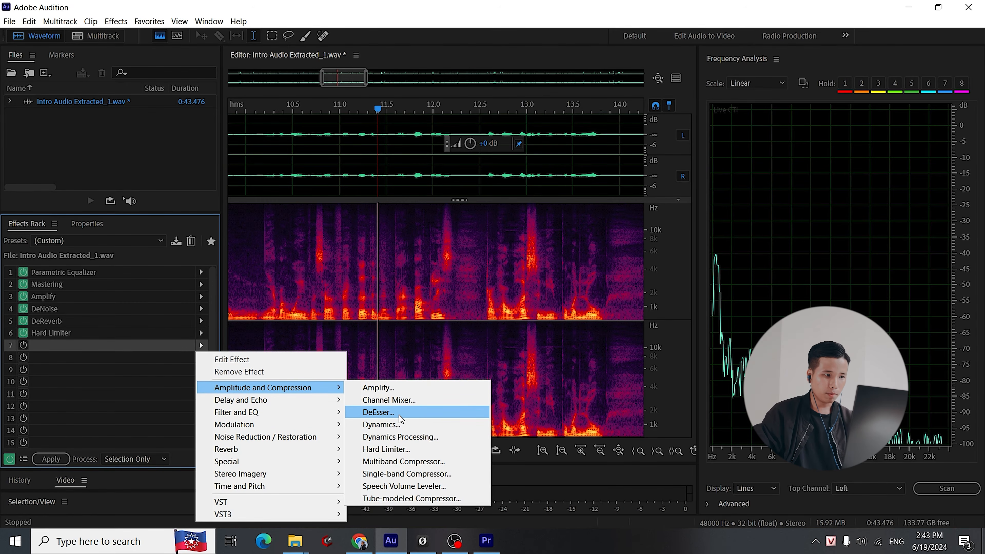
left_click(388, 412)
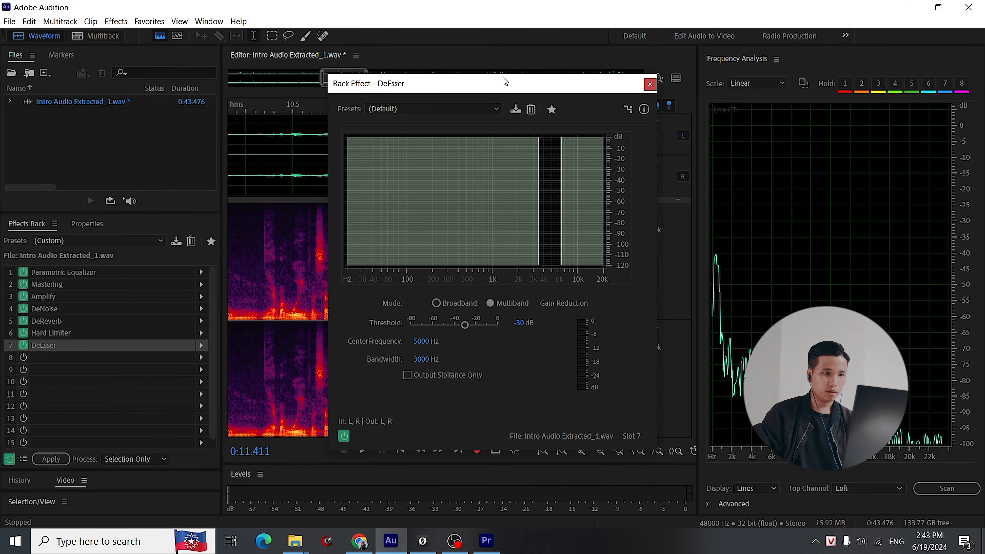
left_click_drag(506, 77, 755, 93)
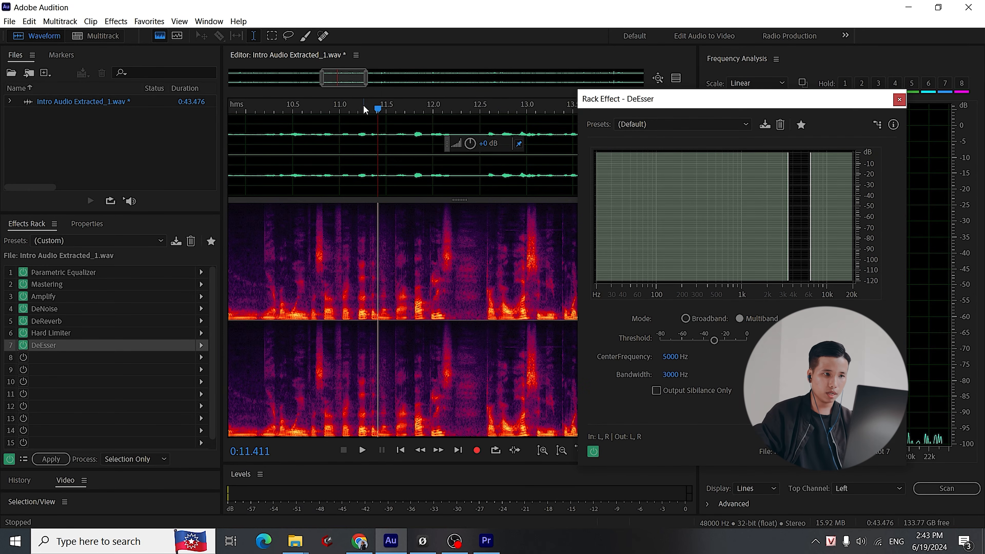
left_click_drag(704, 89, 786, 291)
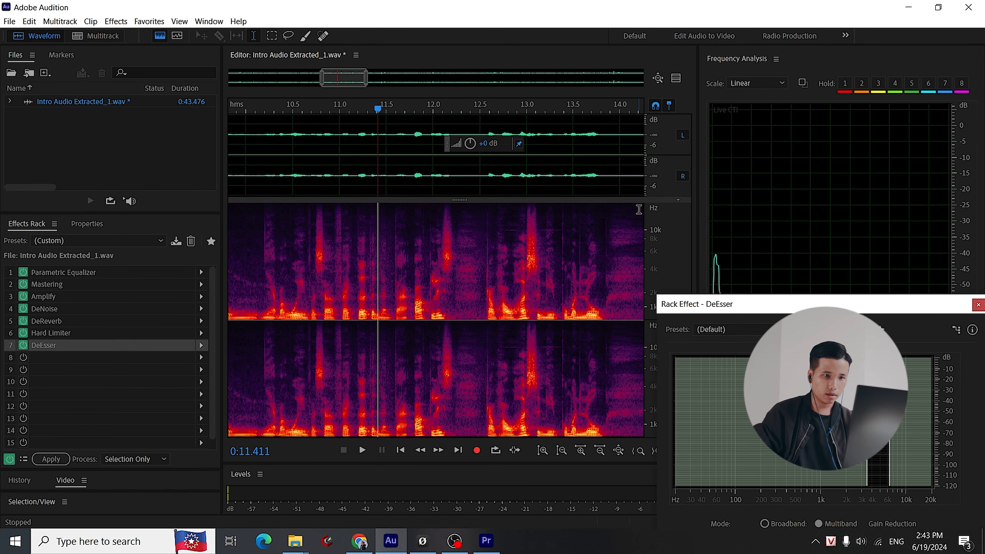
left_click_drag(705, 305, 476, 133)
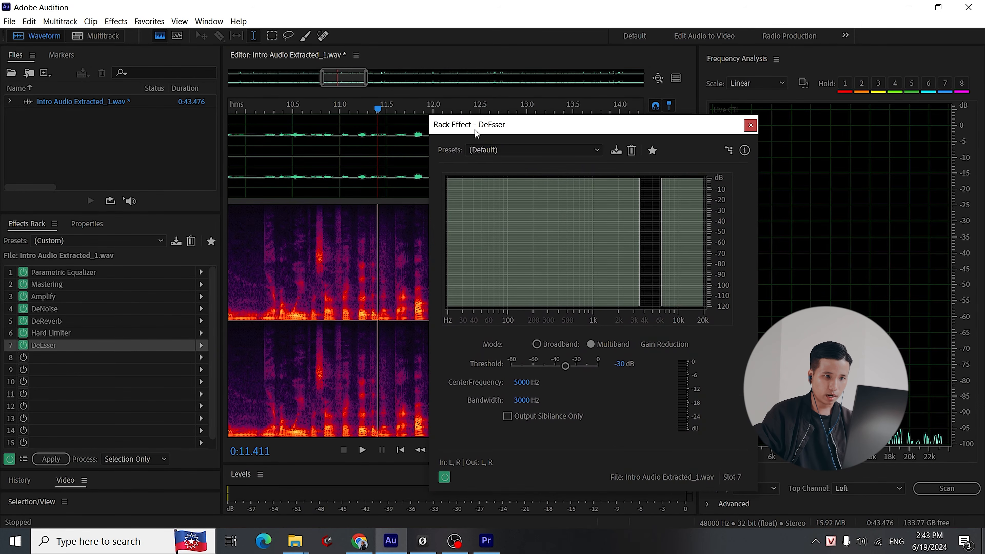
Set the DeEsser's center frequency to 9000 Hz and its bandwidth to 7500 Hz.
left_click(523, 383)
type("9000")
left_click_drag(569, 126, 584, 143)
key("Return")
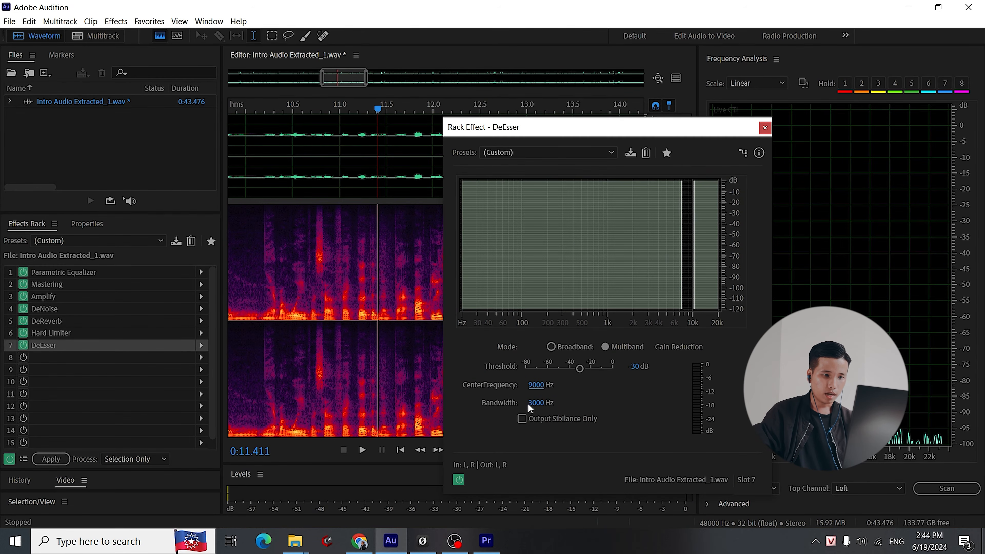
left_click_drag(534, 403, 608, 399)
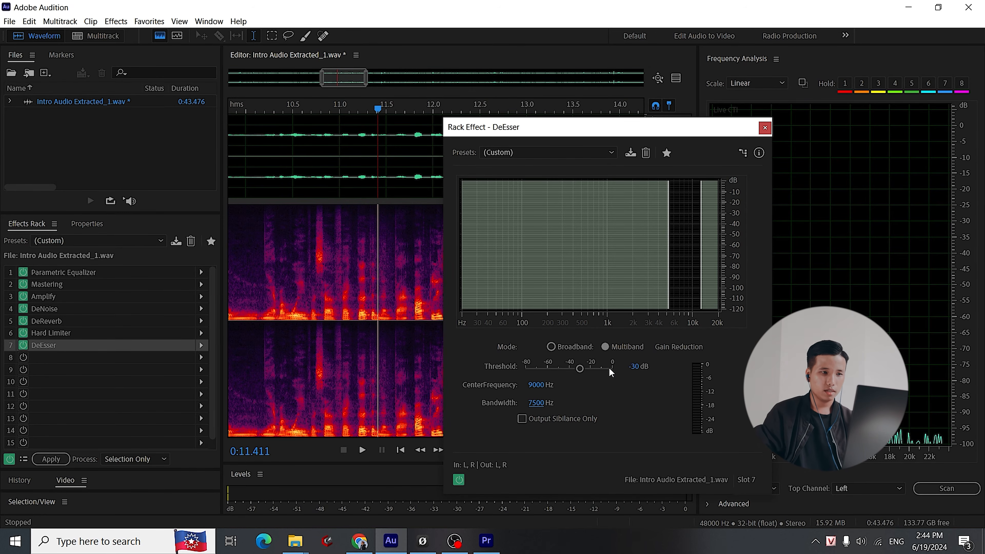
Play the passage from about 10.4 seconds through the DeEsser and set its threshold to -40.8 dB.
left_click(285, 110)
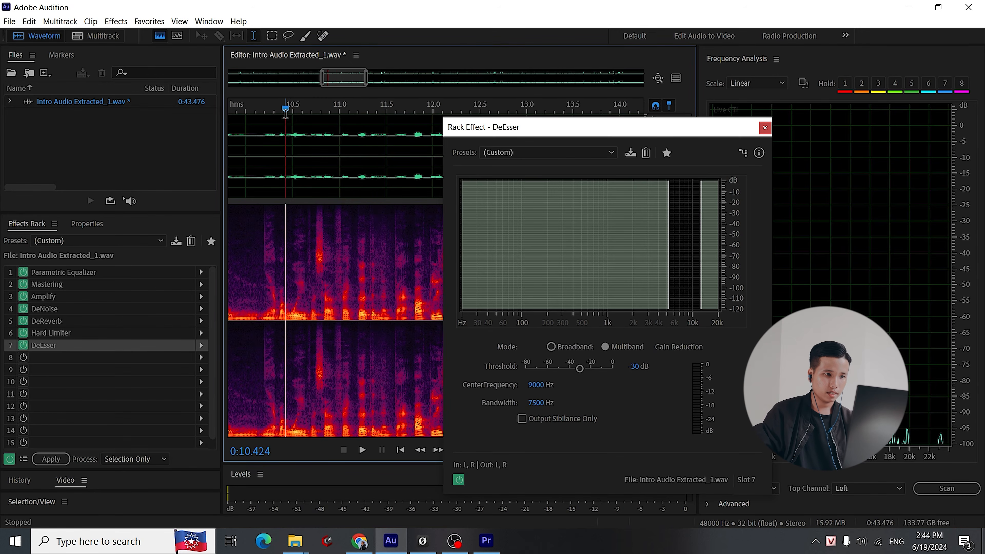
key("space")
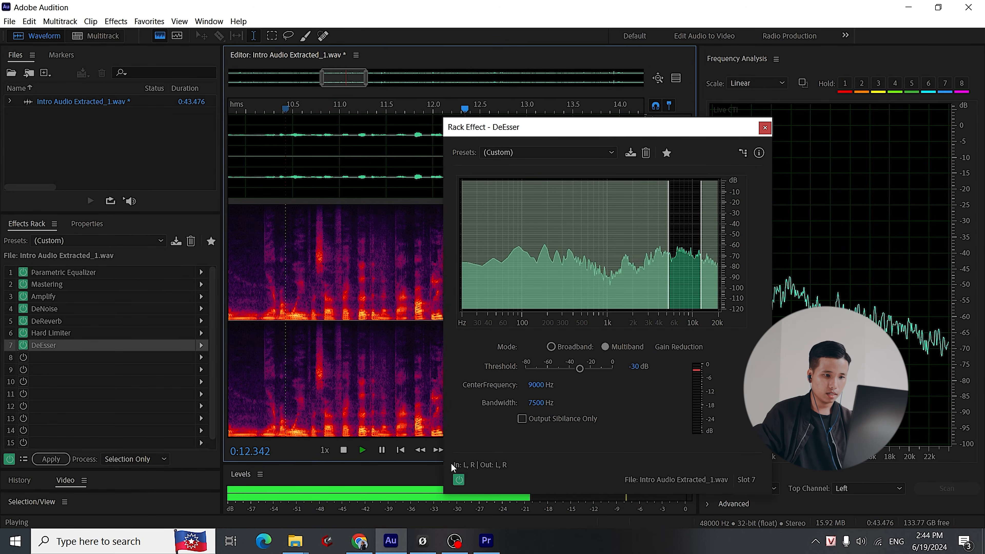
key("space")
left_click_drag(581, 371, 569, 372)
Replay the passage from about 10.2 seconds to check the sibilance with the new DeEsser threshold.
left_click_drag(307, 128, 293, 128)
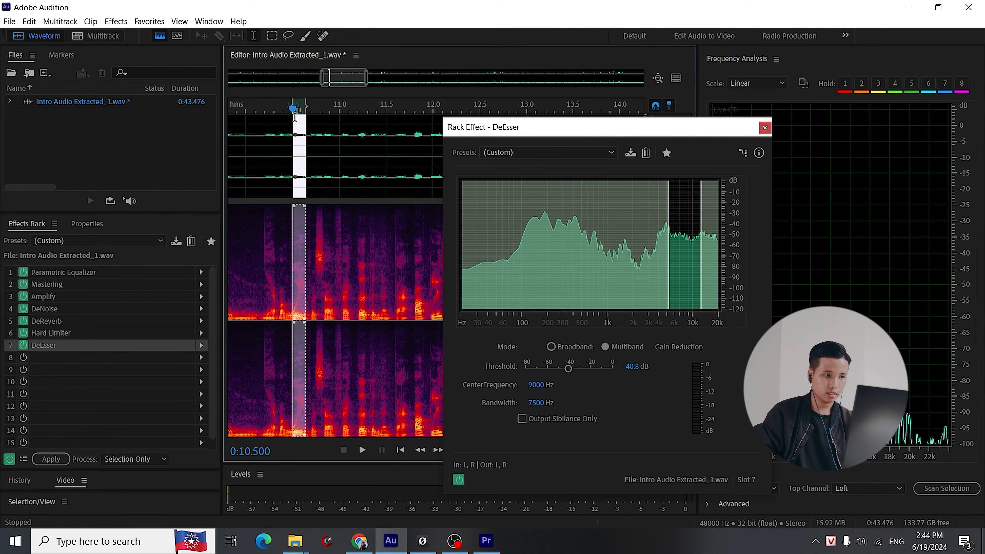
key("space")
left_click(269, 125)
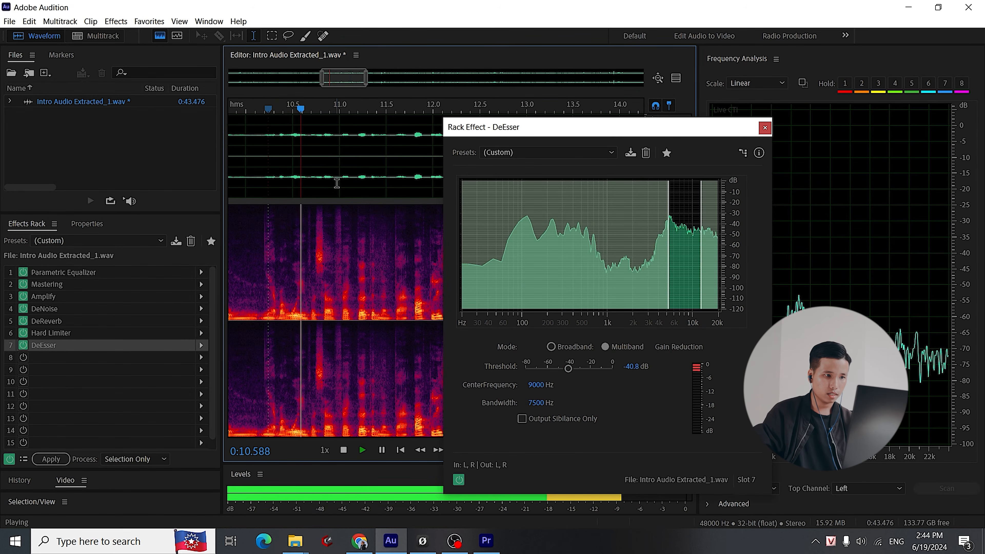
key("space")
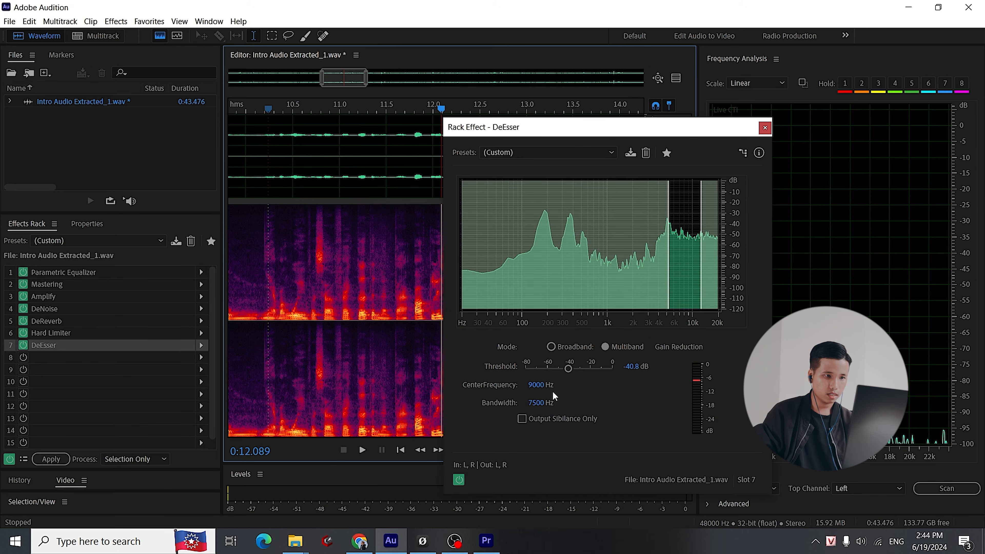
key("space")
key("space")
Move the DeEsser window aside and set its center frequency to 8000 Hz.
left_click_drag(513, 130, 604, 143)
left_click(621, 398)
type("8000")
key("Return")
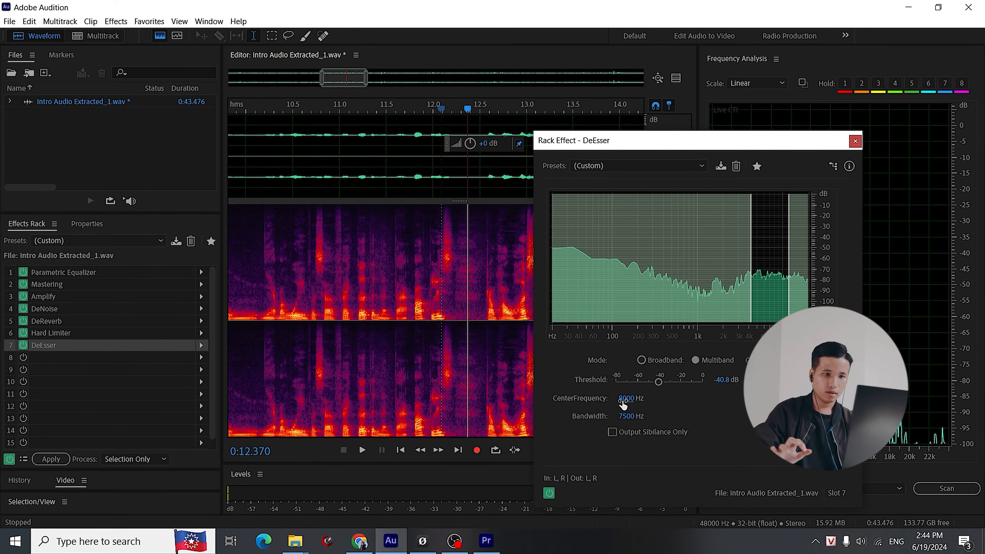
Play the passage from about 10.5 seconds repeatedly, comparing the sound with the DeEsser bypassed and active.
left_click_drag(355, 110, 308, 110)
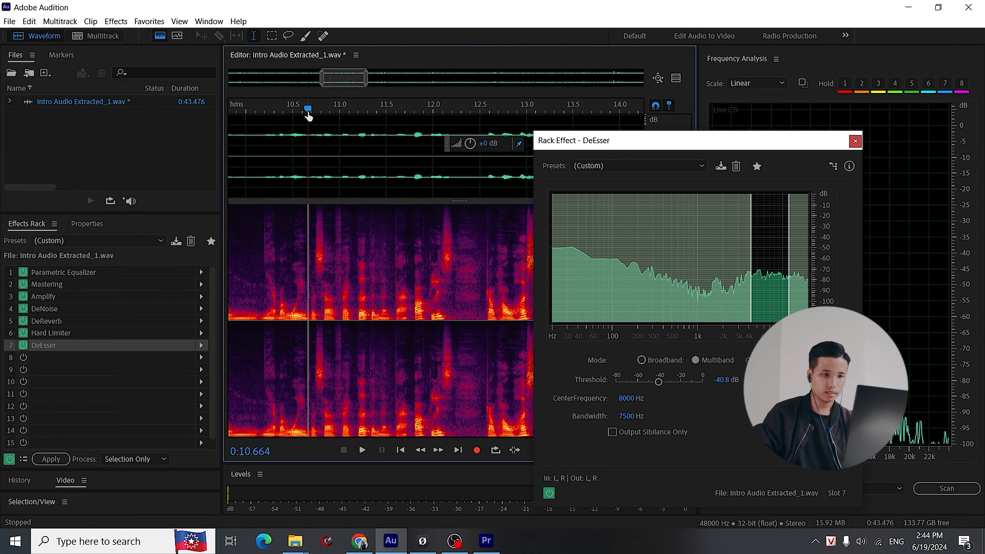
key("space")
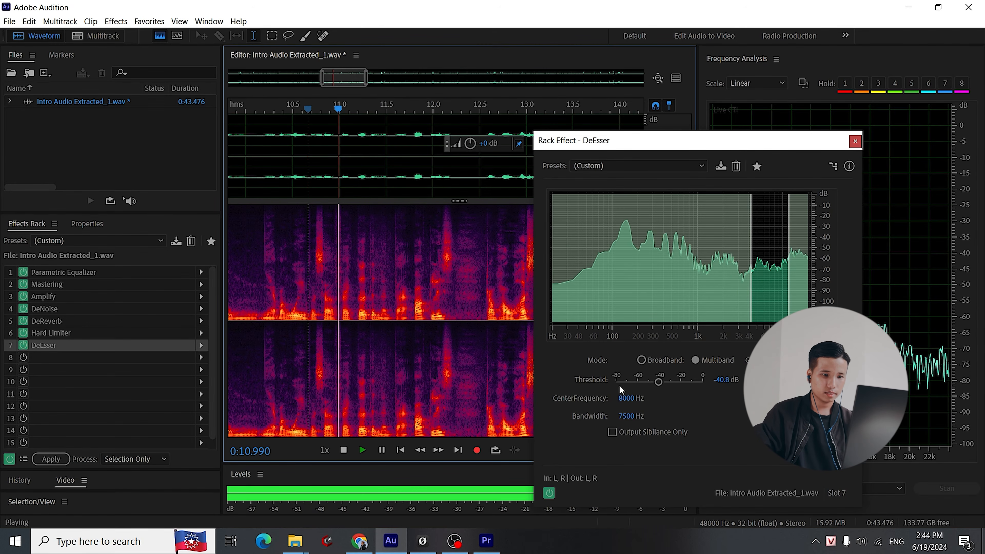
left_click(549, 493)
key("space")
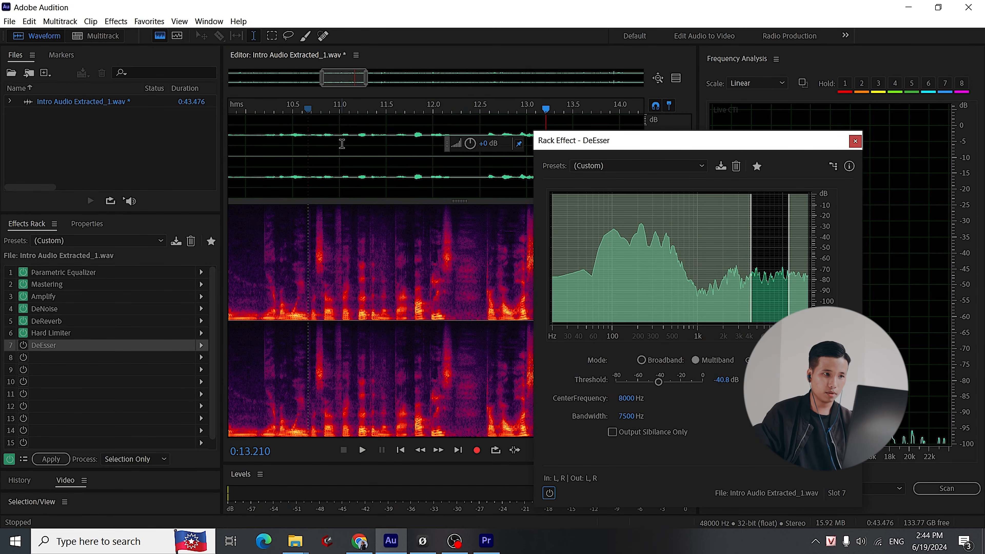
left_click(288, 110)
key("space")
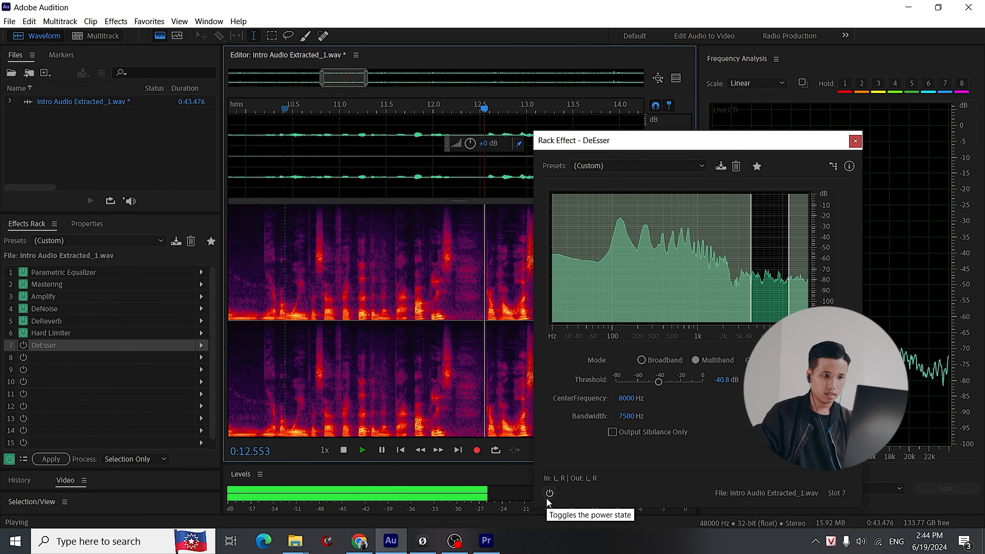
key("space")
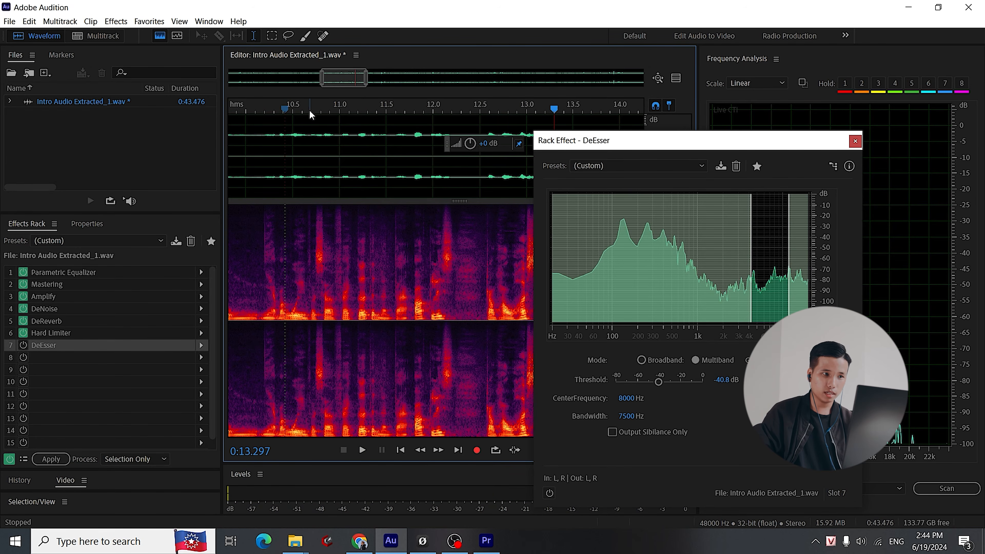
left_click(548, 497)
key("space")
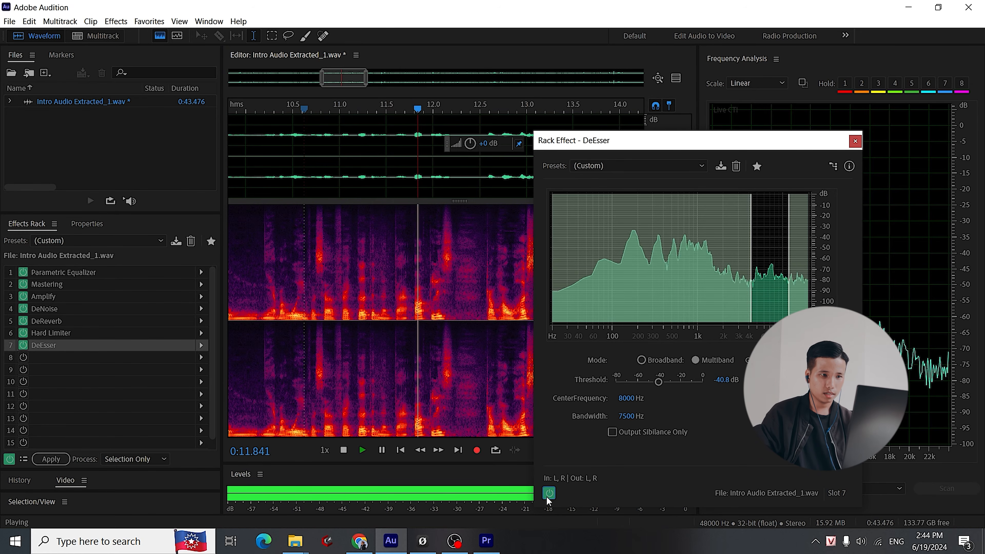
key("space")
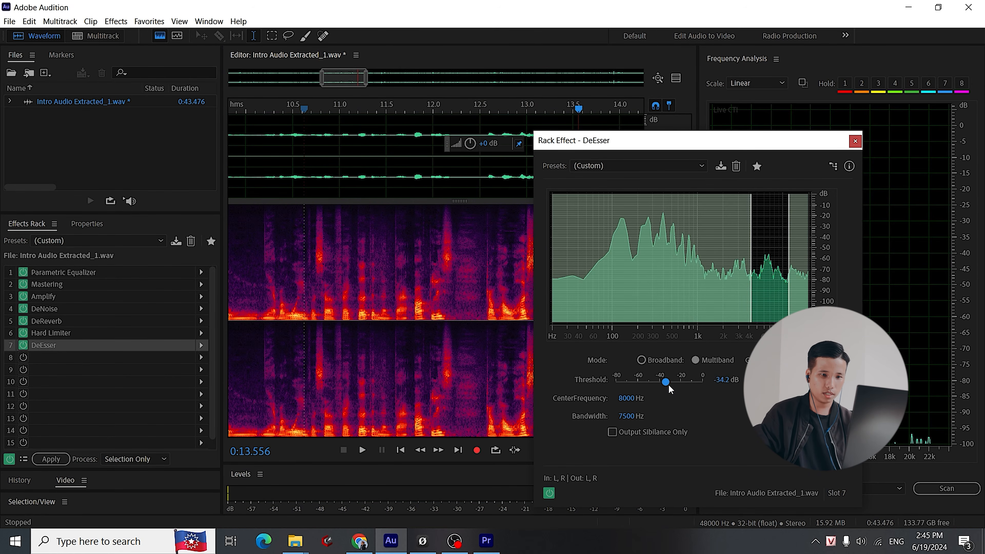
Set the DeEsser threshold to -32.8 dB and play the passage from about 10.5 seconds.
left_click_drag(669, 385, 671, 386)
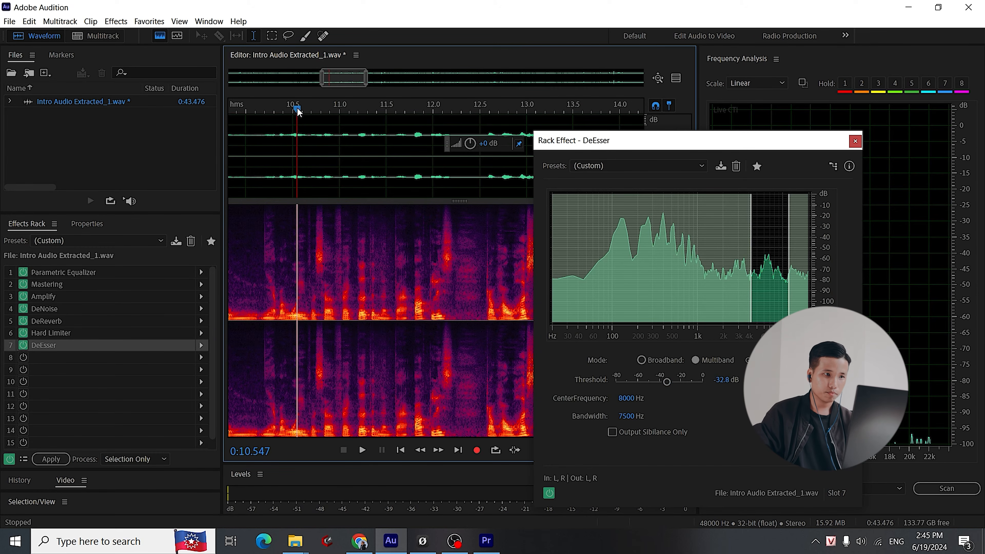
left_click(298, 112)
key("space")
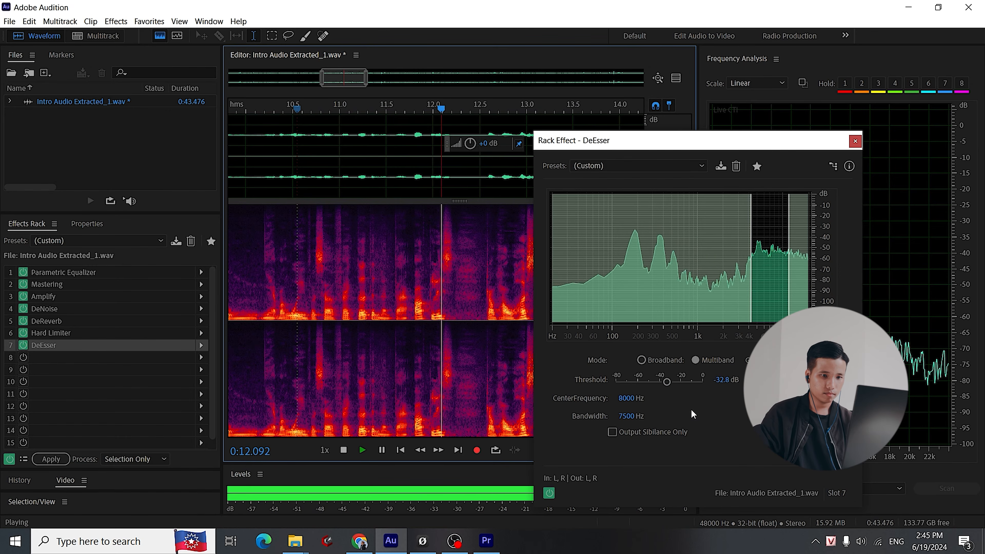
key("space")
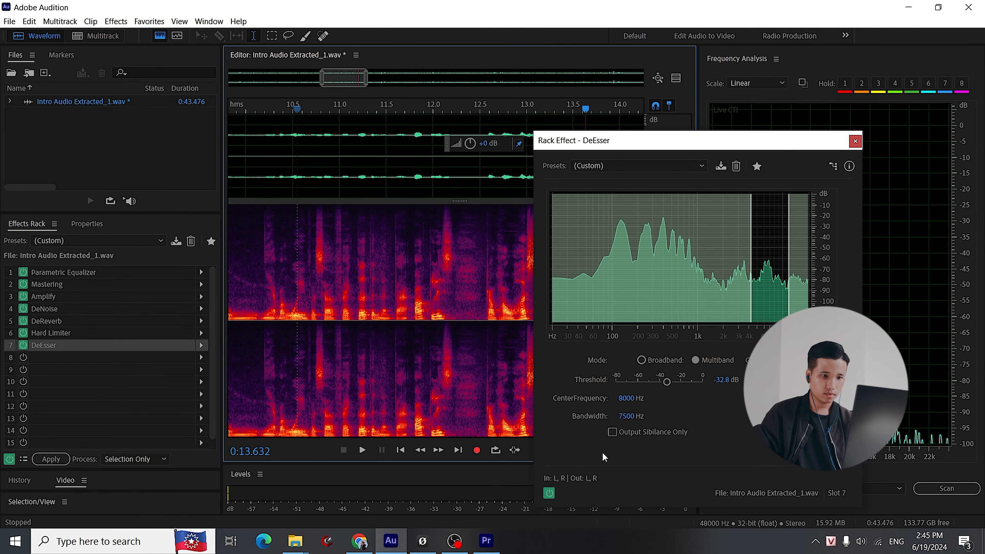
Set the DeEsser threshold to -37.1 dB and compare the passage from about 10.6 seconds with the effect bypassed and active.
left_click_drag(667, 382, 666, 383)
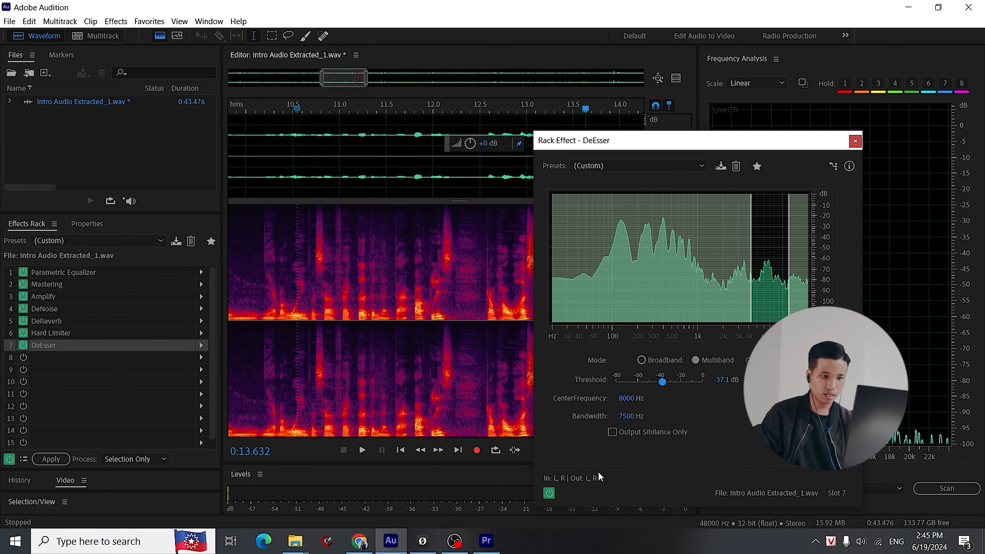
left_click(306, 110)
key("space")
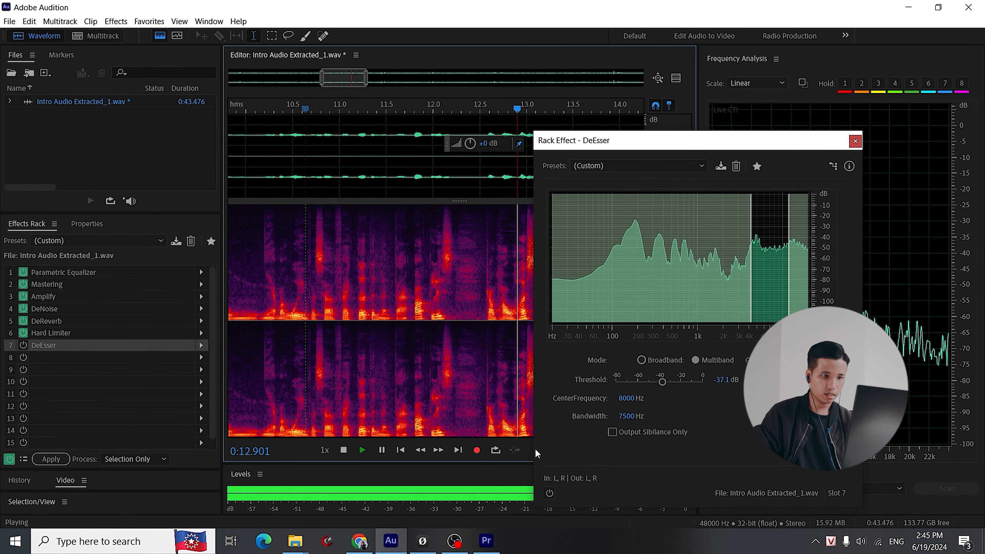
key("space")
left_click(301, 116)
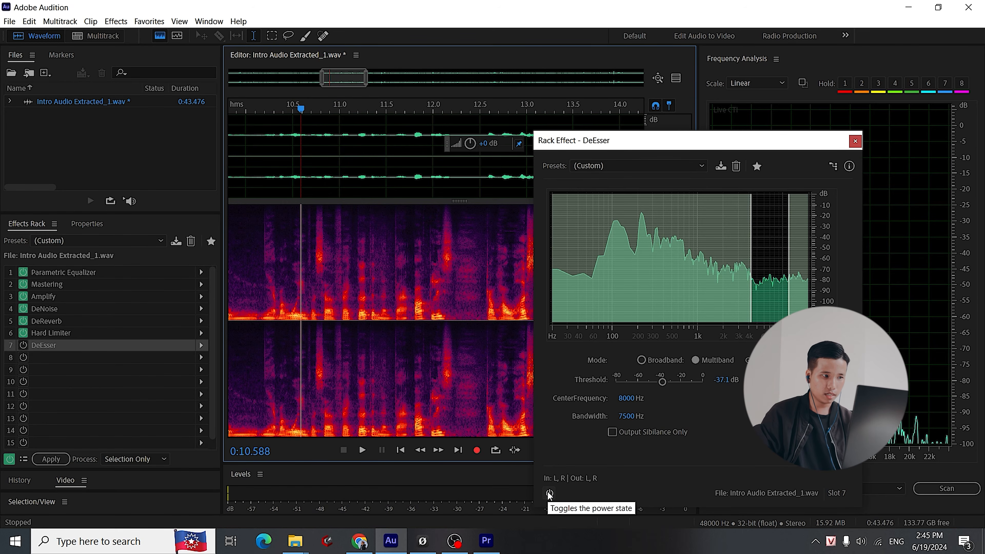
key("space")
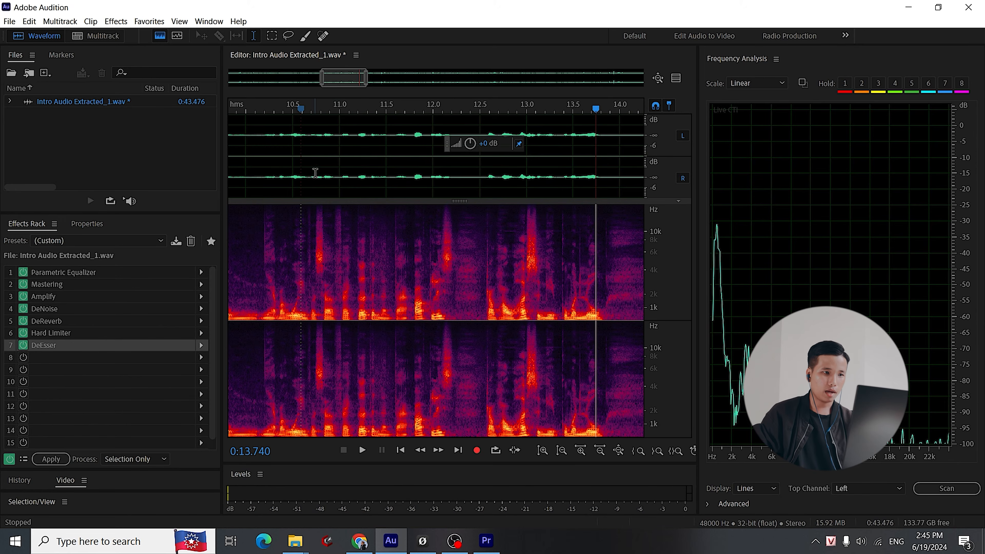
scroll(315, 172, "down", 5)
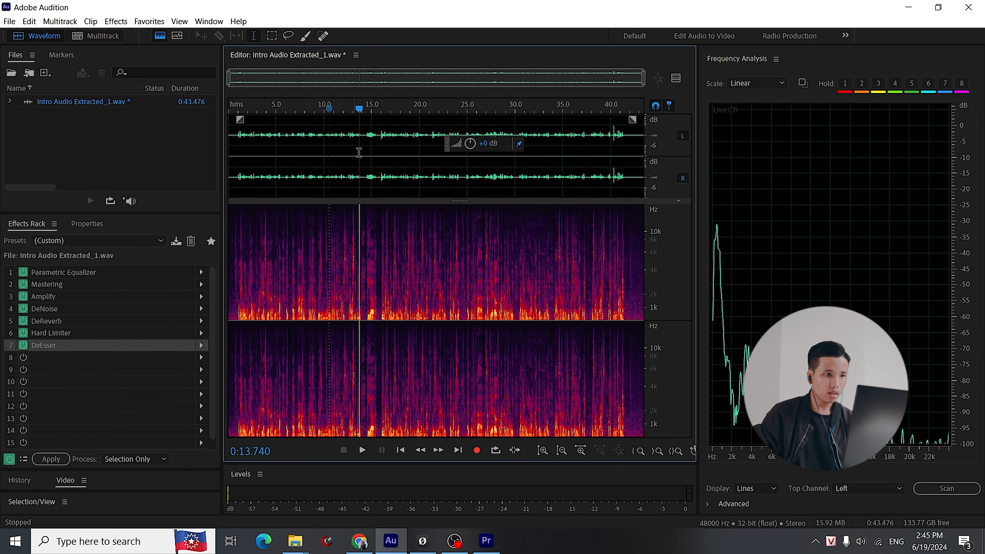
Play the recording from about 0.7 seconds with the whole effects rack bypassed and active, and again from about 10 seconds.
left_click(255, 111)
left_click_drag(254, 110, 236, 110)
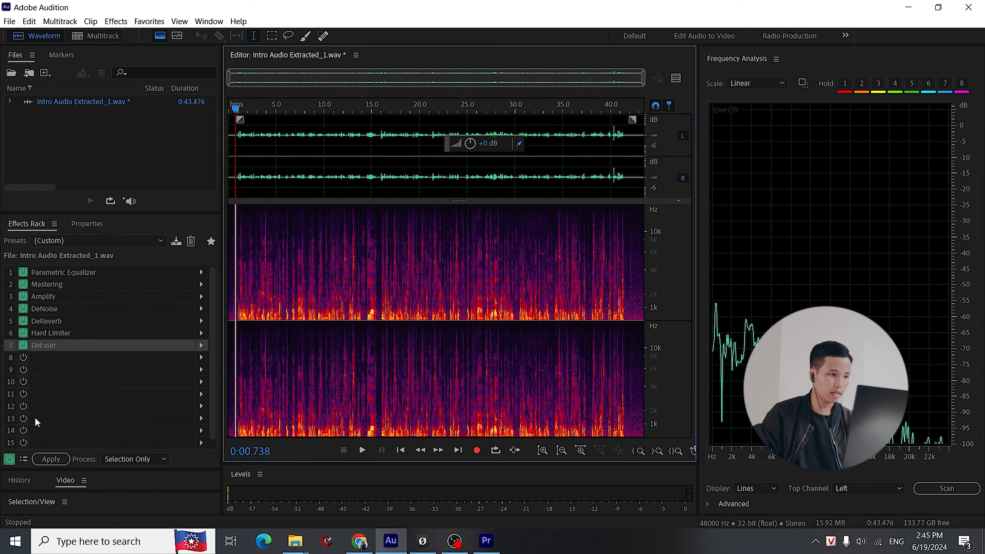
left_click(10, 460)
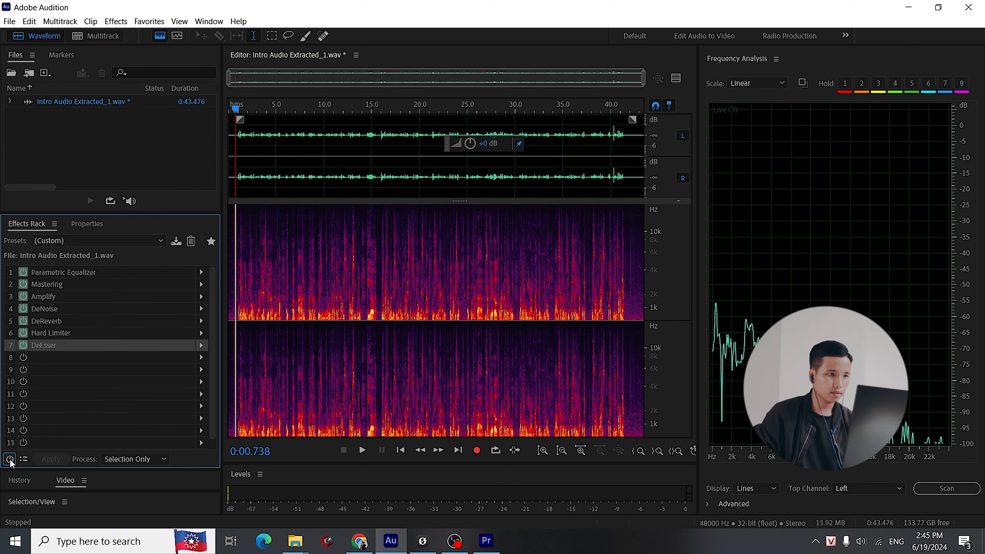
key("space")
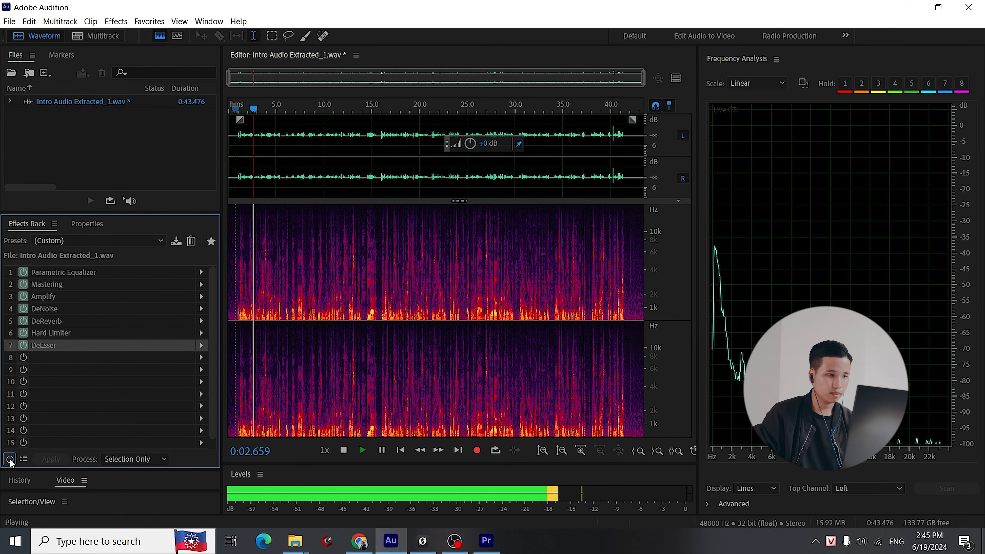
left_click(10, 460)
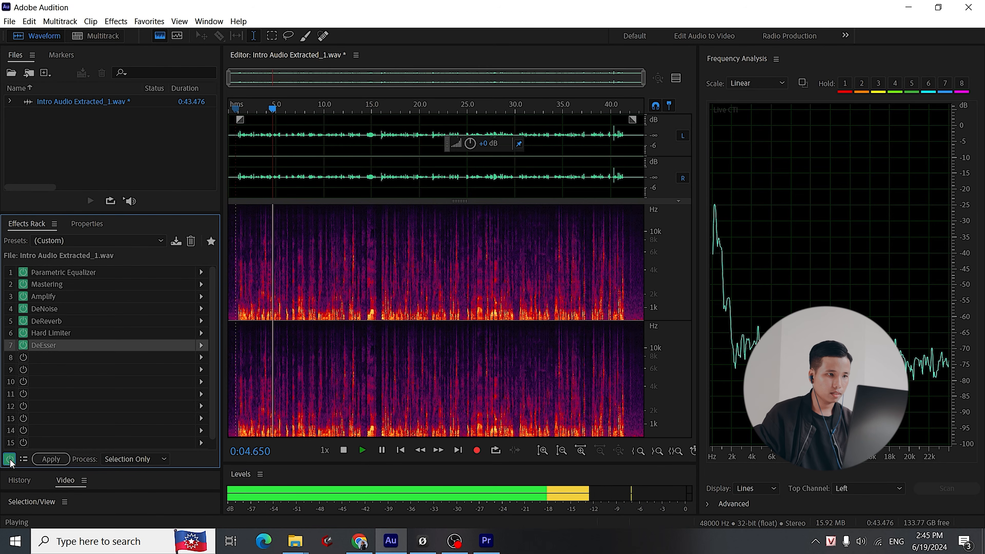
key("space")
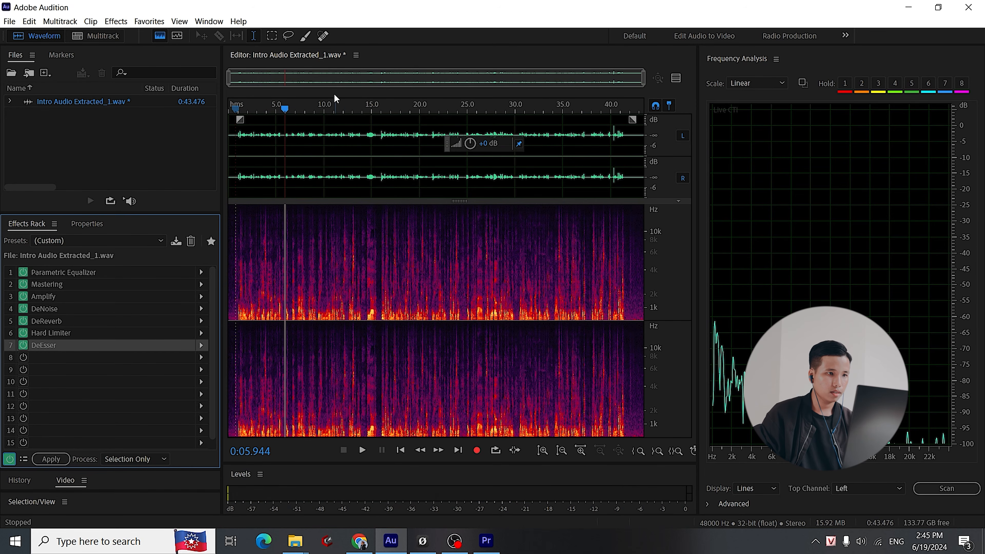
left_click(326, 106)
key("space")
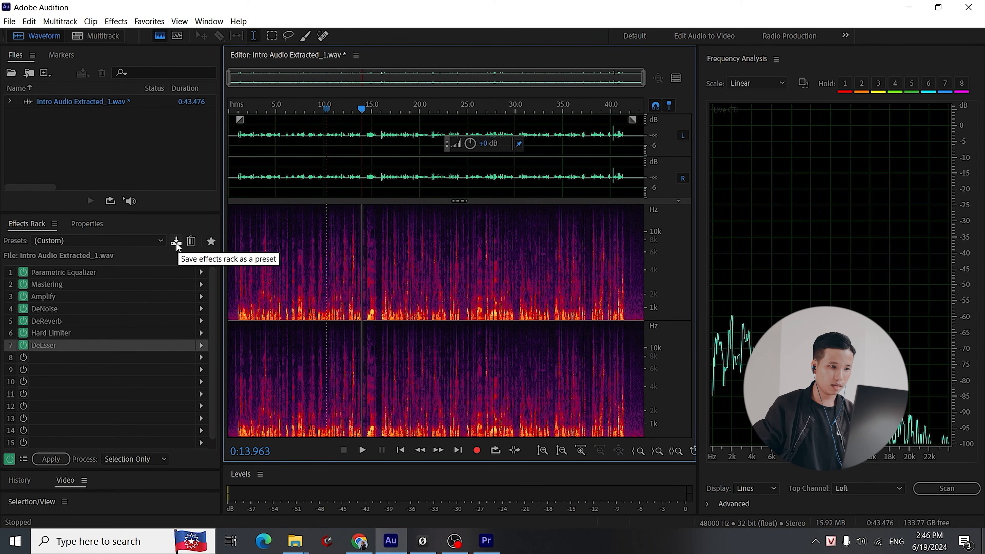
Save the effects rack as a preset named "1. Indoor Vocal" and choose it from the rack presets.
left_click(175, 242)
type("1")
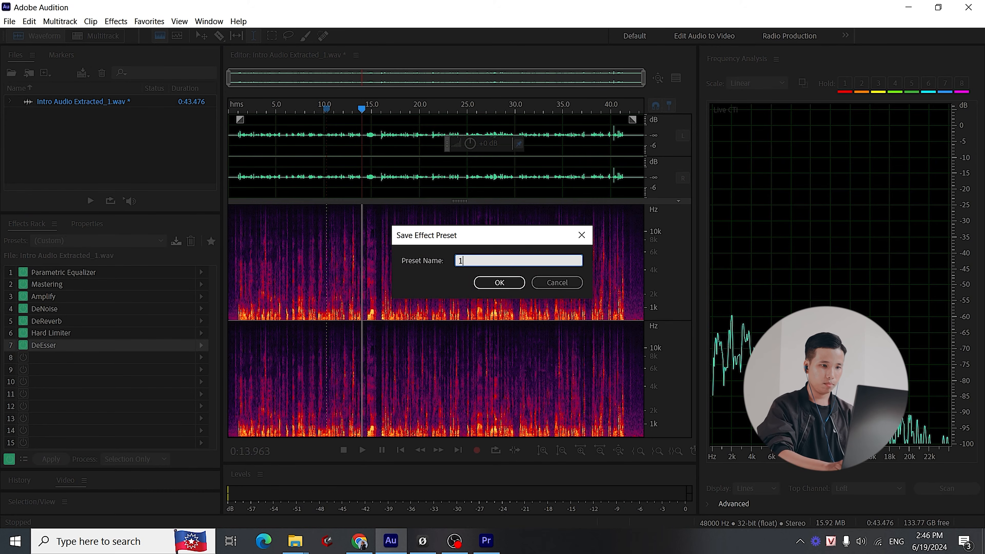
type(".")
key("Caps_Lock")
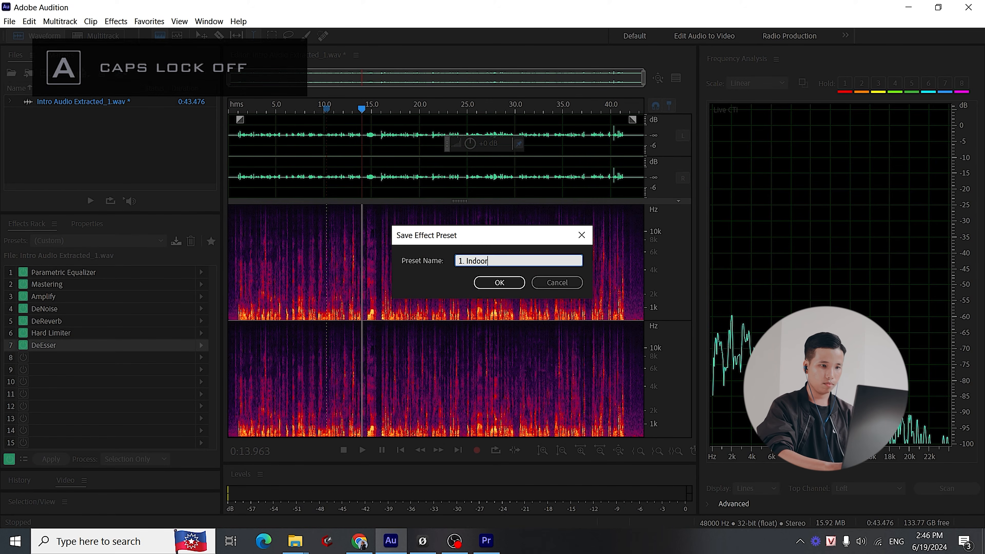
key("Return")
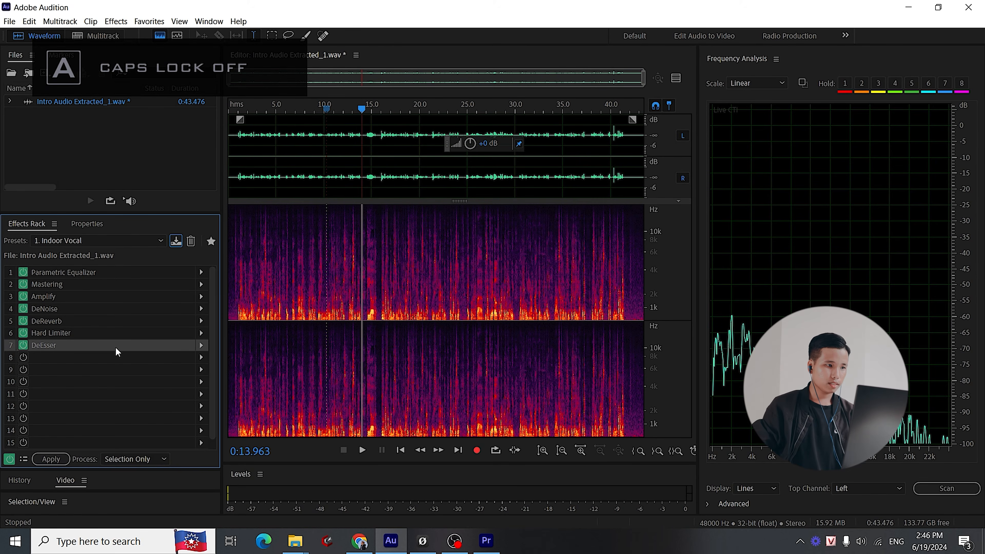
left_click(119, 240)
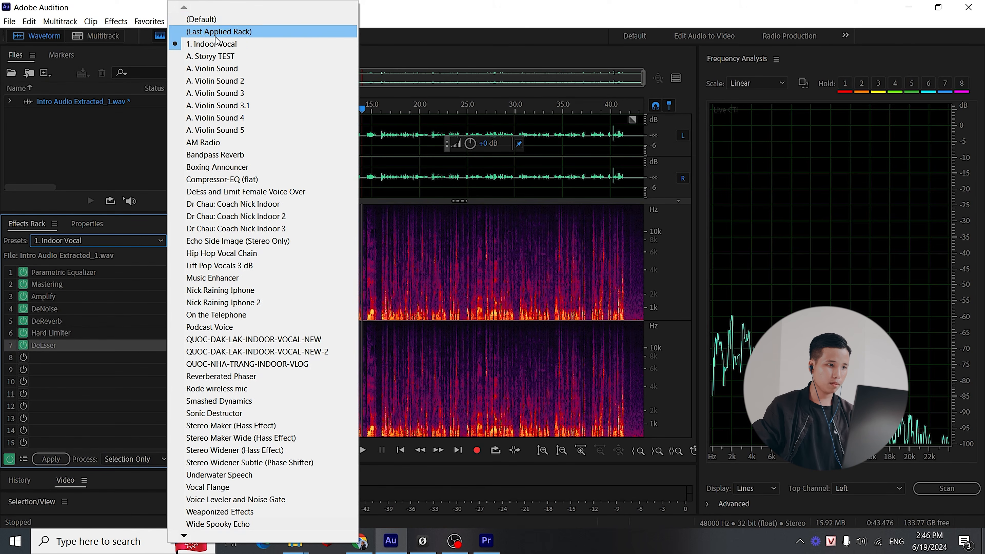
left_click(215, 46)
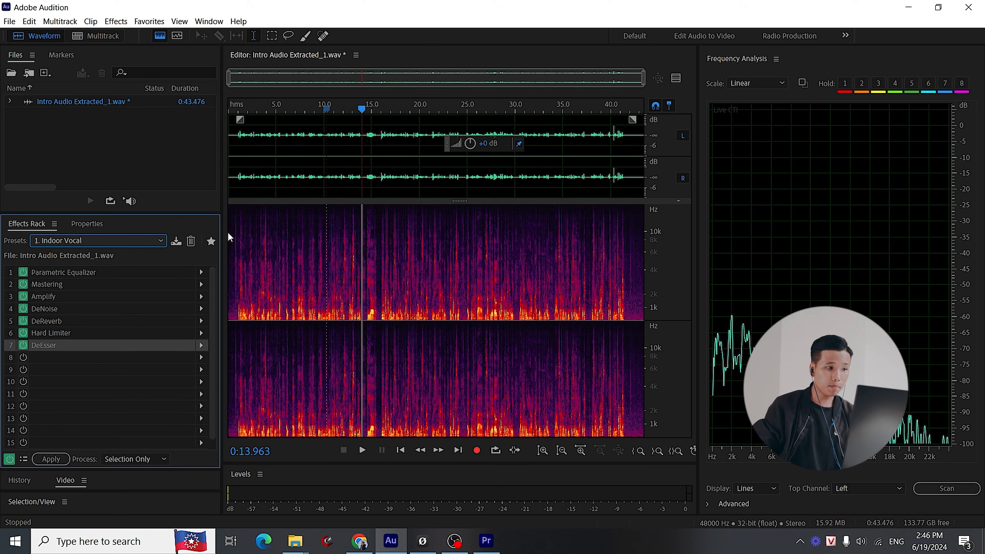
Apply the effects rack to the recording, check the result by playing from near the start, and save the audio file.
left_click(54, 460)
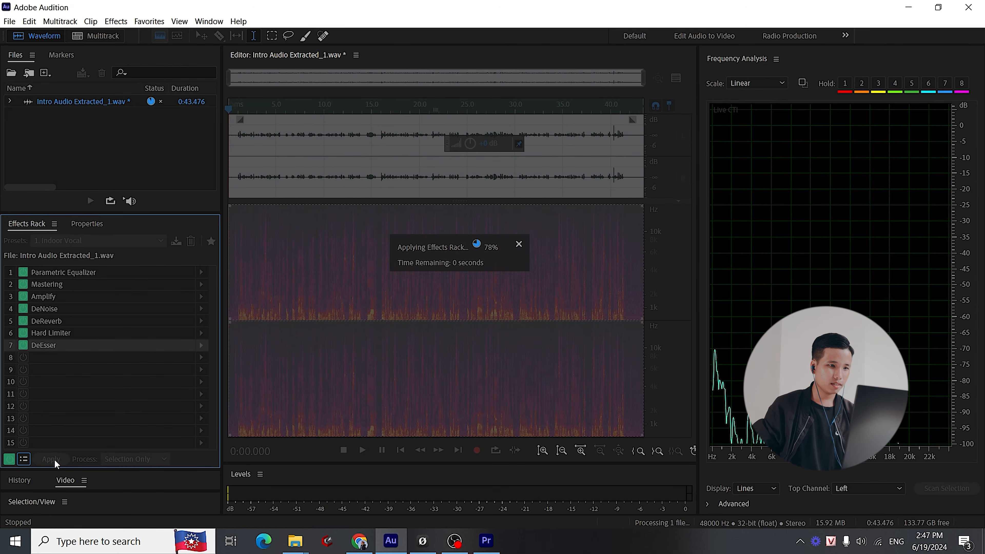
left_click(244, 108)
key("space")
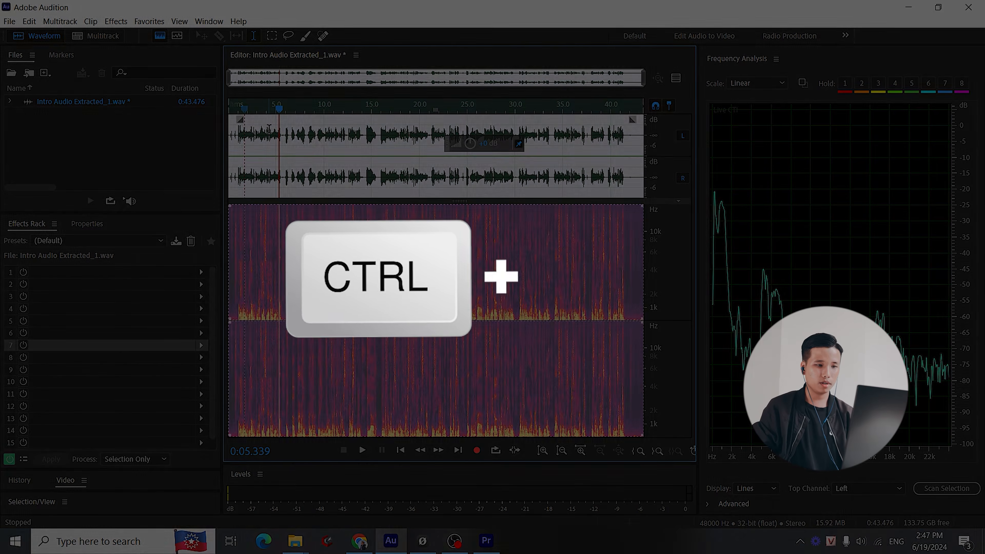
key("ctrl+s")
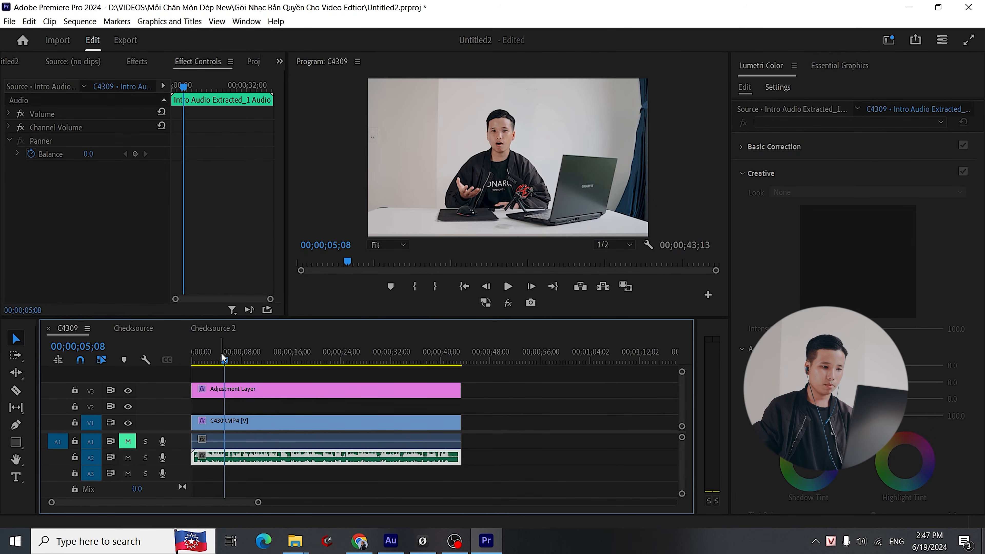
Switch to Premiere Pro and move the C4309 sequence playhead back to 00;00;00;12 for playback of the processed audio.
left_click_drag(221, 354, 196, 366)
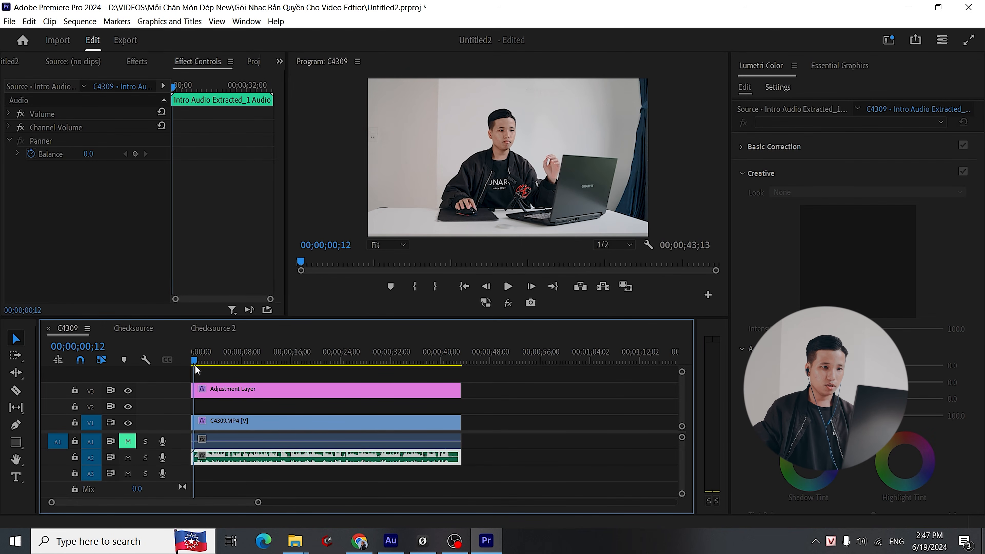